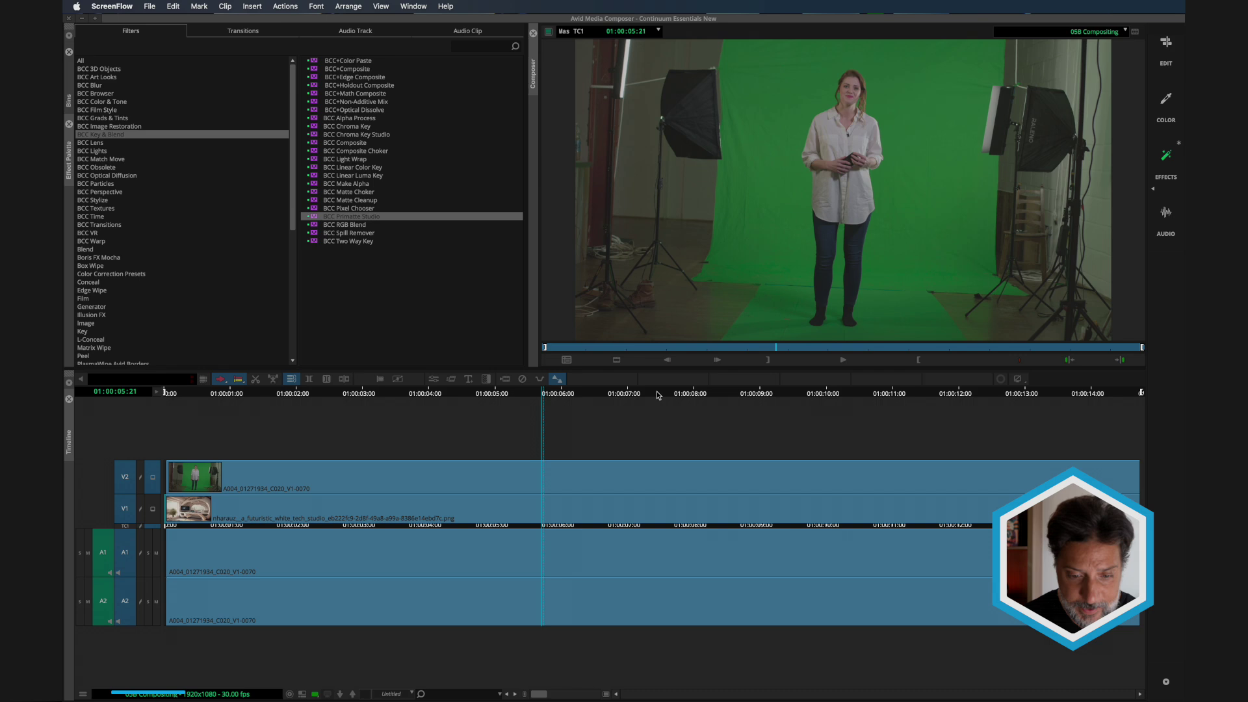
# Step: Drag the position indicator to 01:00:07:25, where the presenter is gesturing
pyautogui.moveTo(656, 395); pyautogui.dragTo(684, 398)
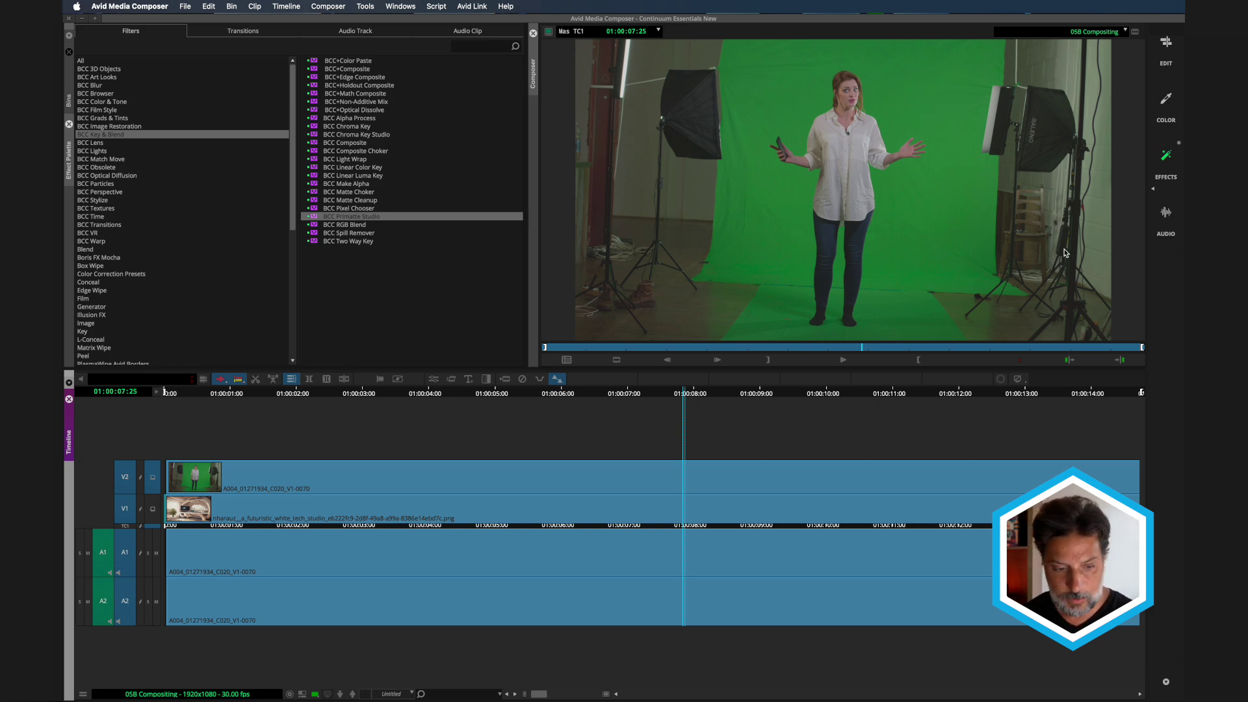
pyautogui.click(154, 511)
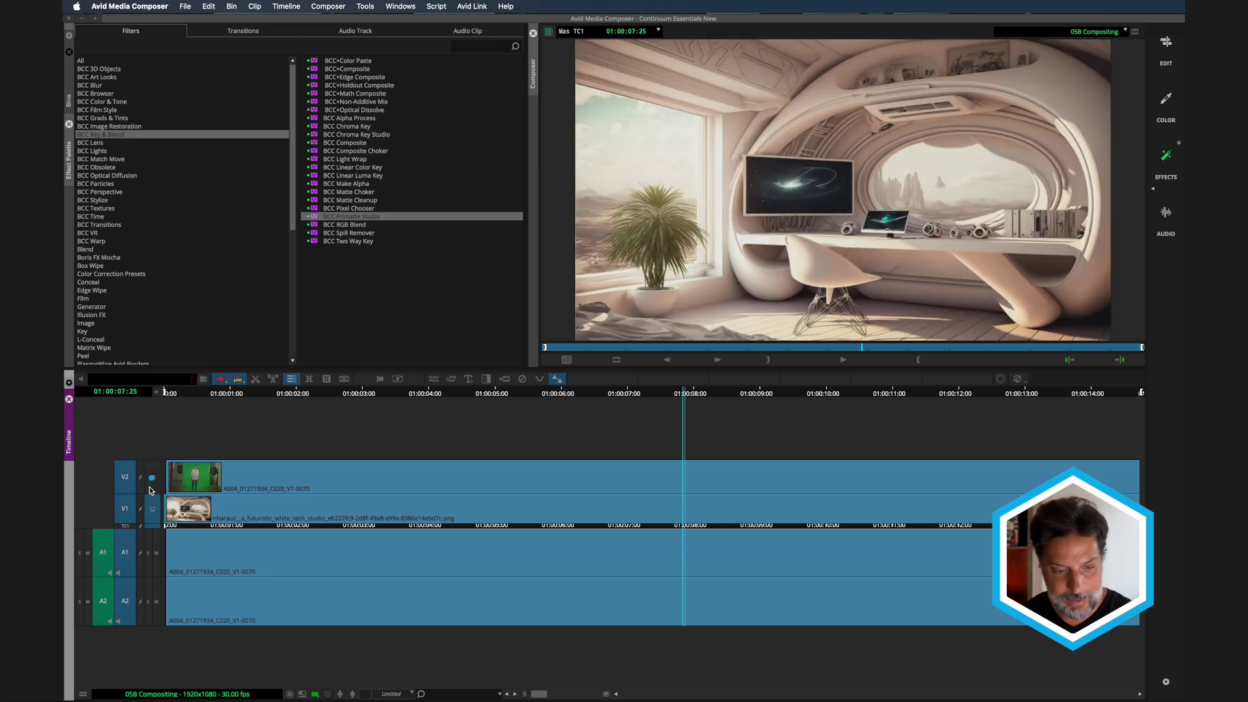
pyautogui.click(152, 479)
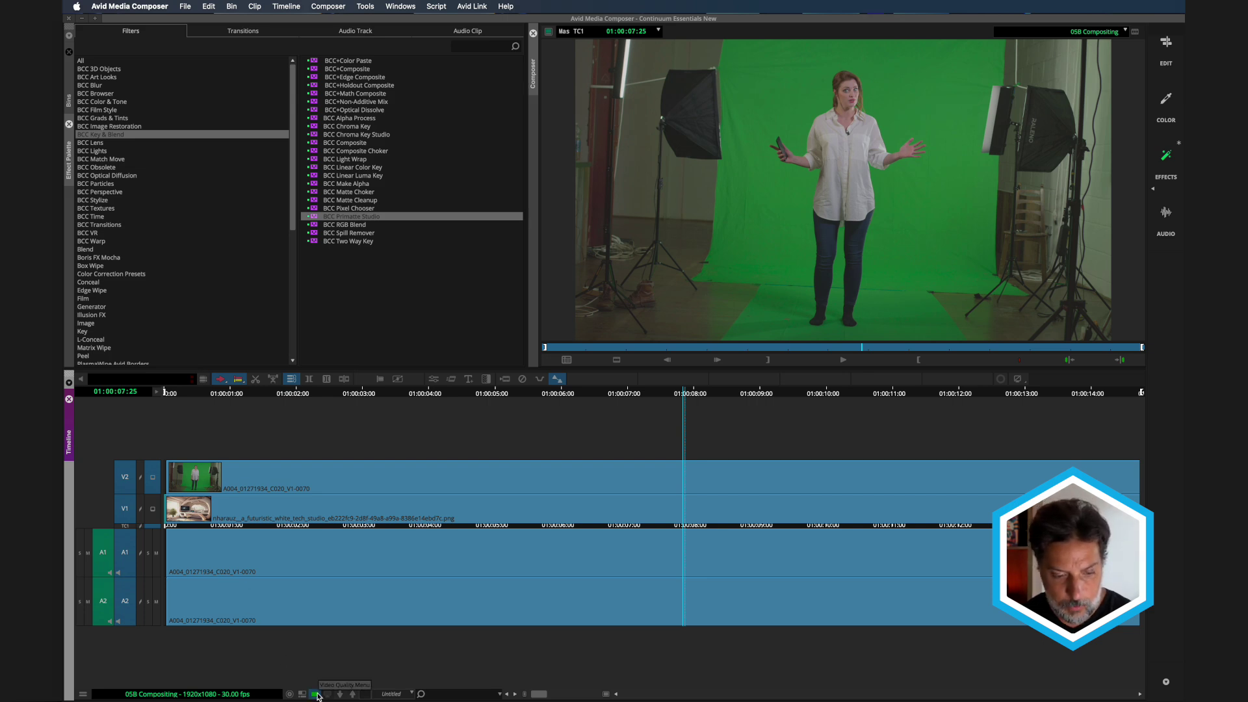
pyautogui.click(317, 694)
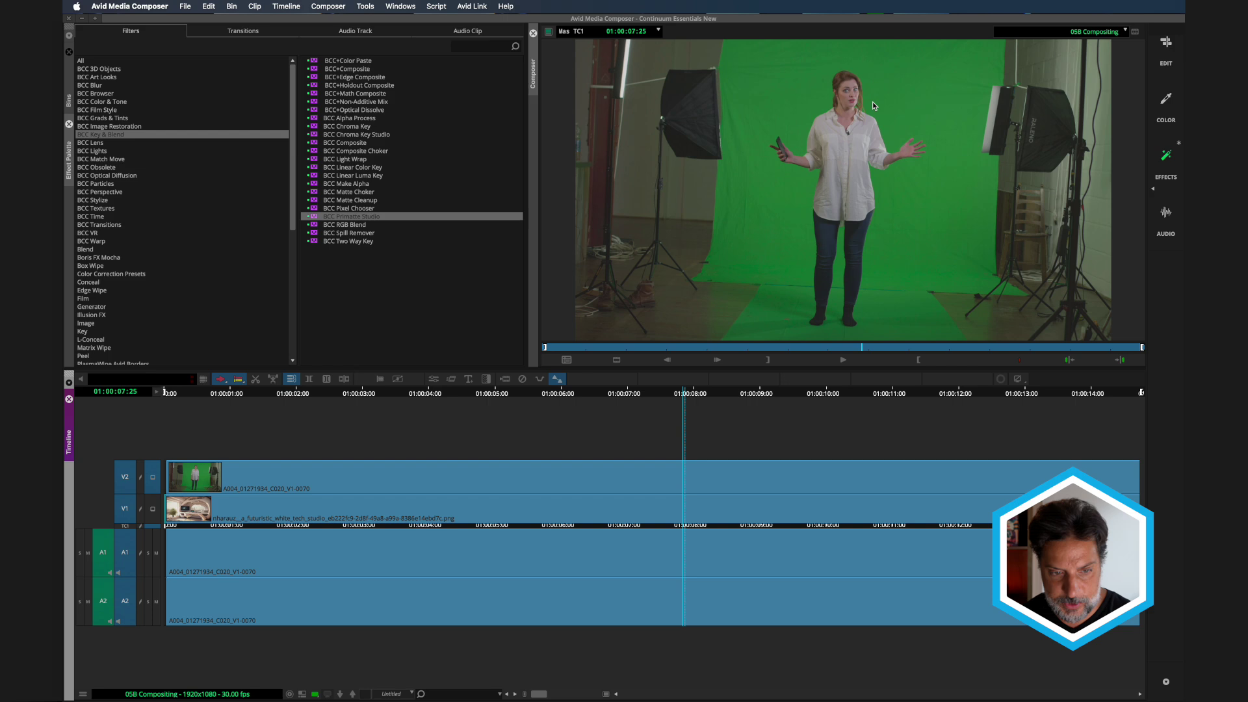
# Step: Drop BCC Primatte Studio onto the V2 green-screen clip and bring up its keying overlay
pyautogui.moveTo(313, 220); pyautogui.dragTo(418, 475)
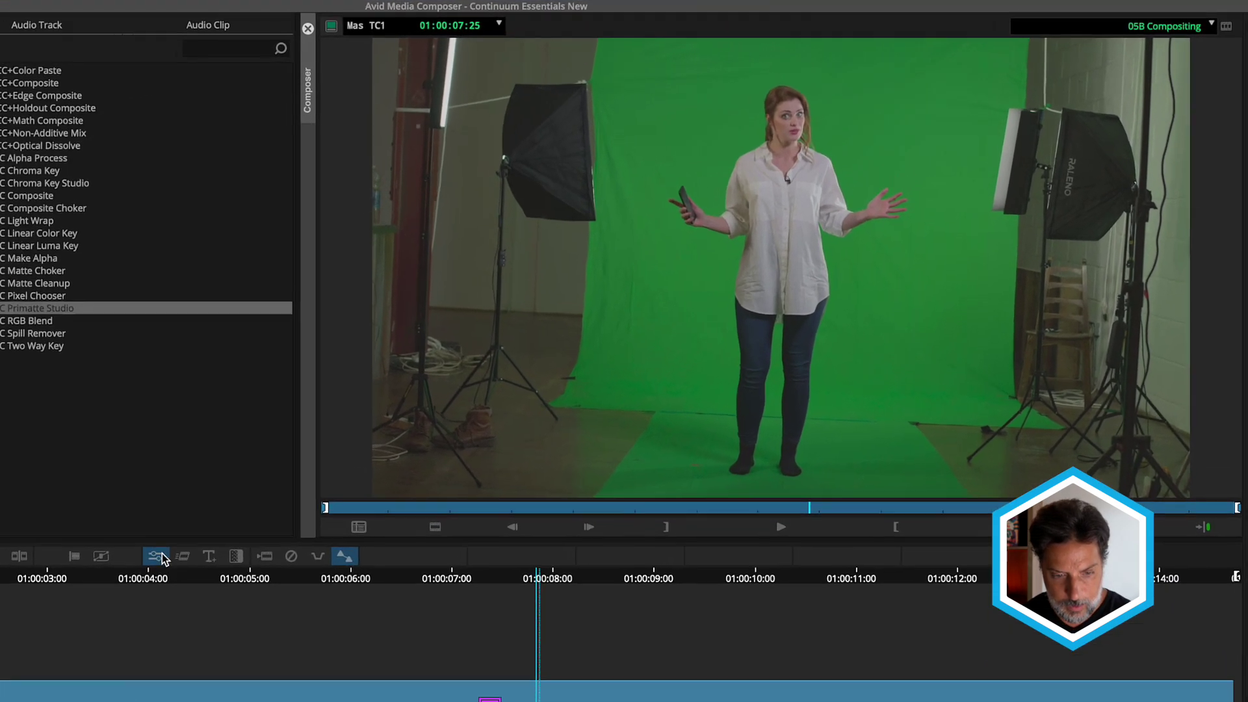
pyautogui.click(434, 378)
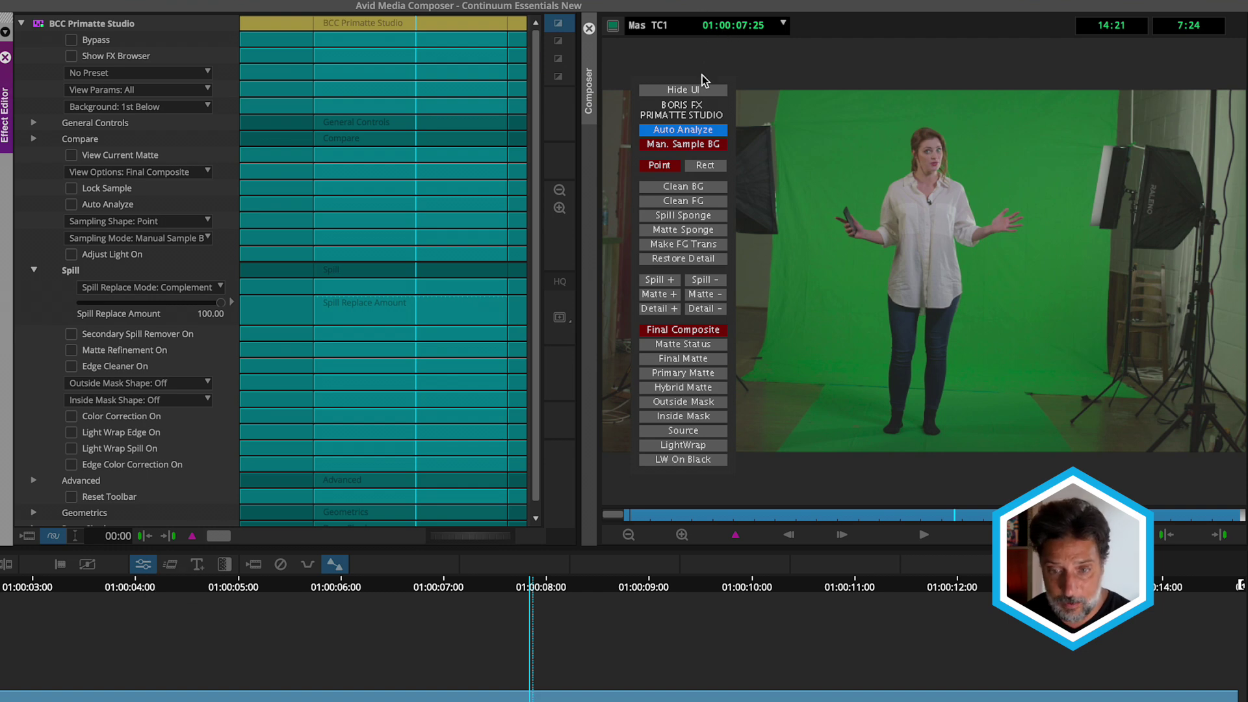
pyautogui.moveTo(702, 80); pyautogui.dragTo(740, 79)
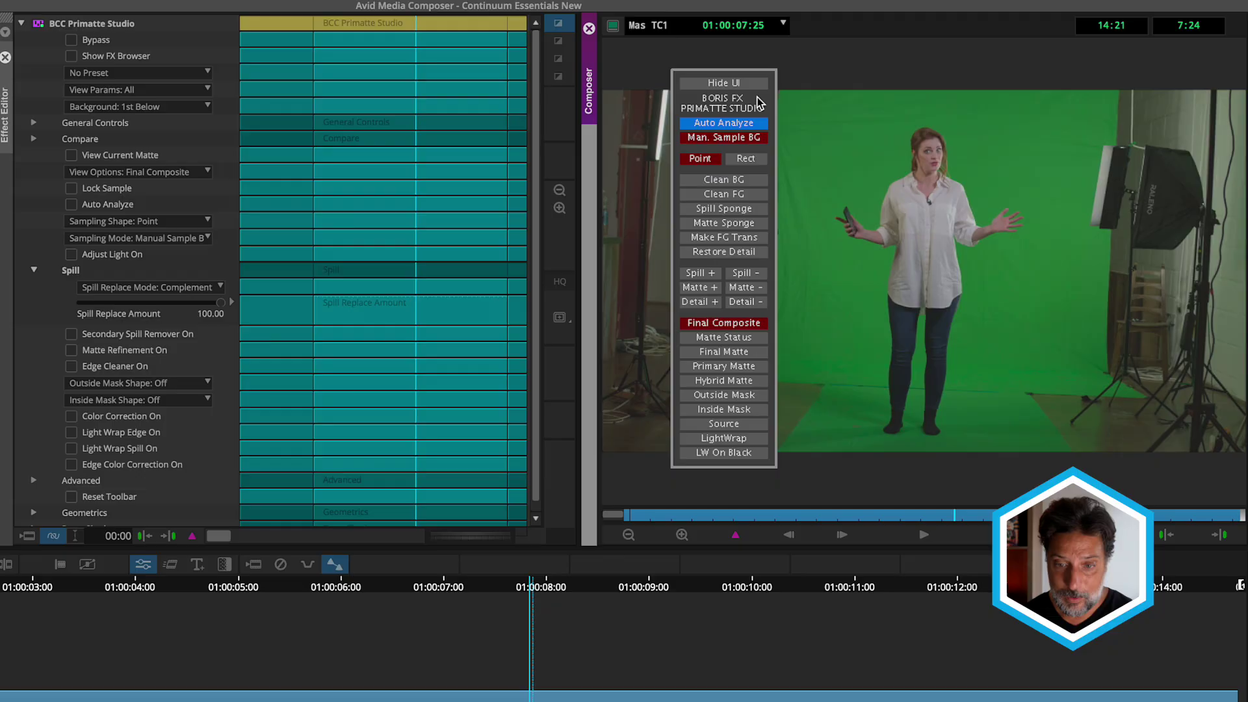
# Step: Auto Analyze the green screen and play back the presenter over the futuristic room
pyautogui.click(737, 123)
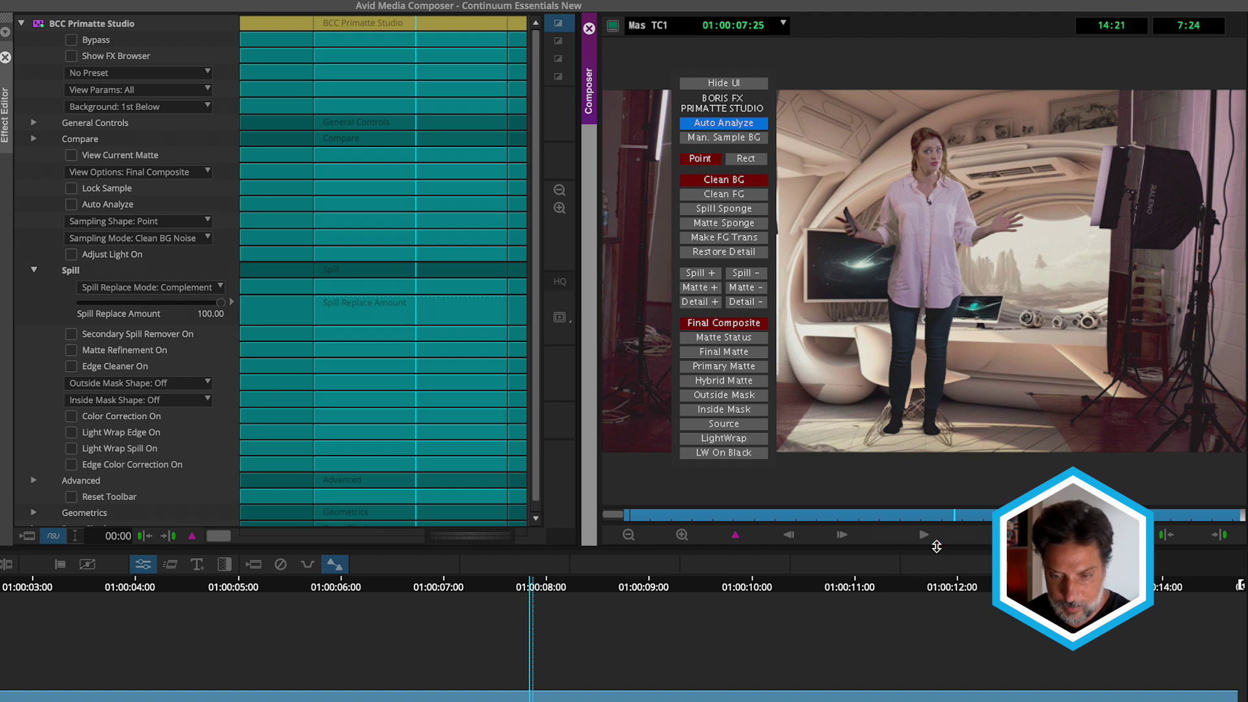
pyautogui.click(925, 537)
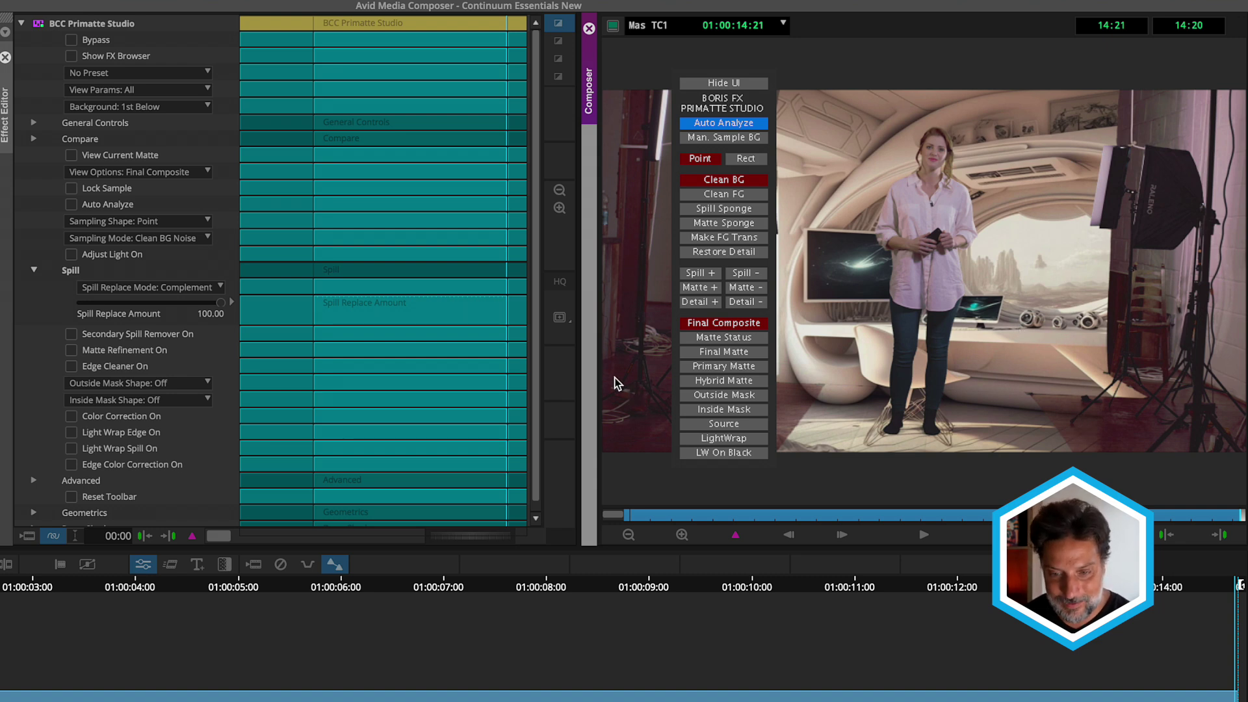
# Step: At 01:00:07:15, zoom in on the presenter and show Primatte's Matte Status view
pyautogui.click(501, 576)
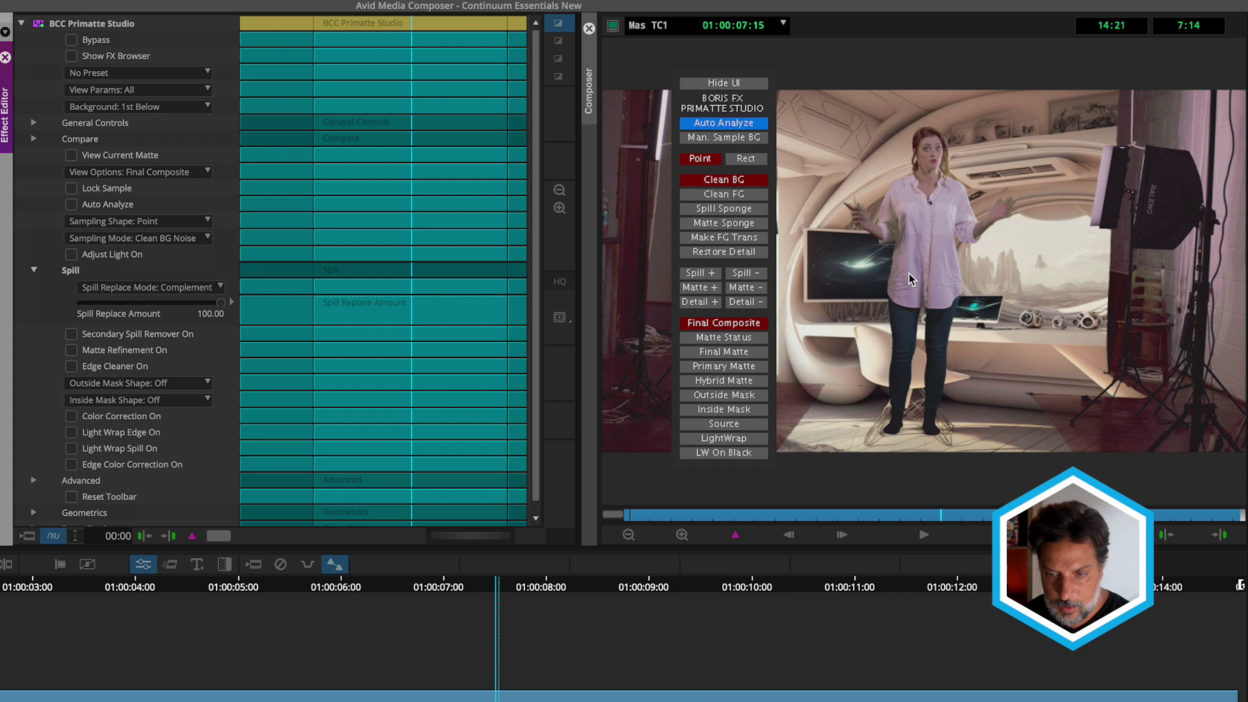
pyautogui.click(681, 534)
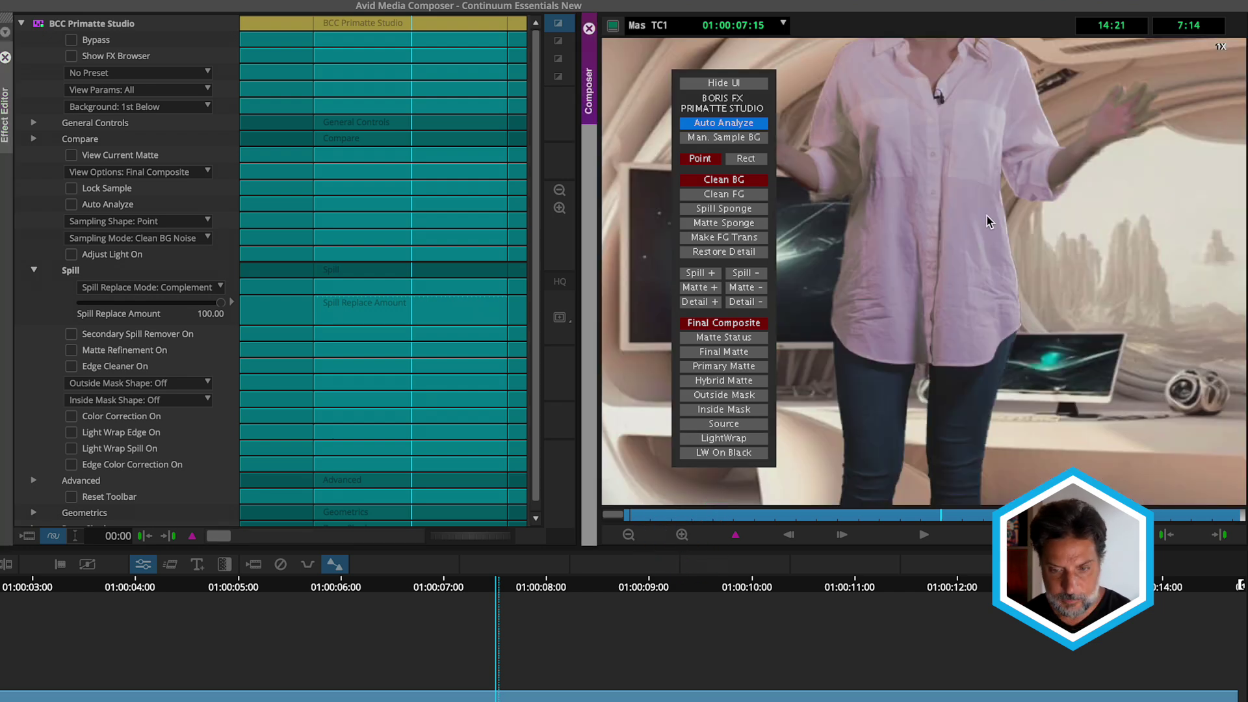
pyautogui.moveTo(967, 198); pyautogui.dragTo(986, 379)
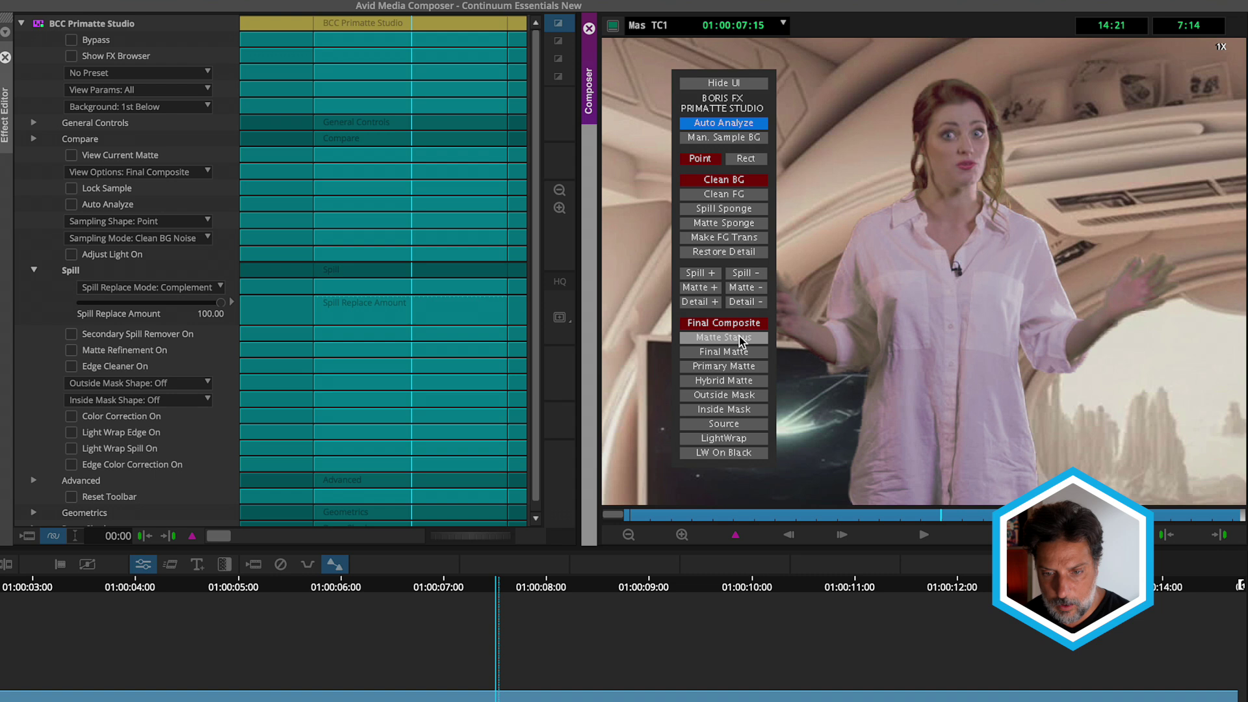
pyautogui.click(741, 338)
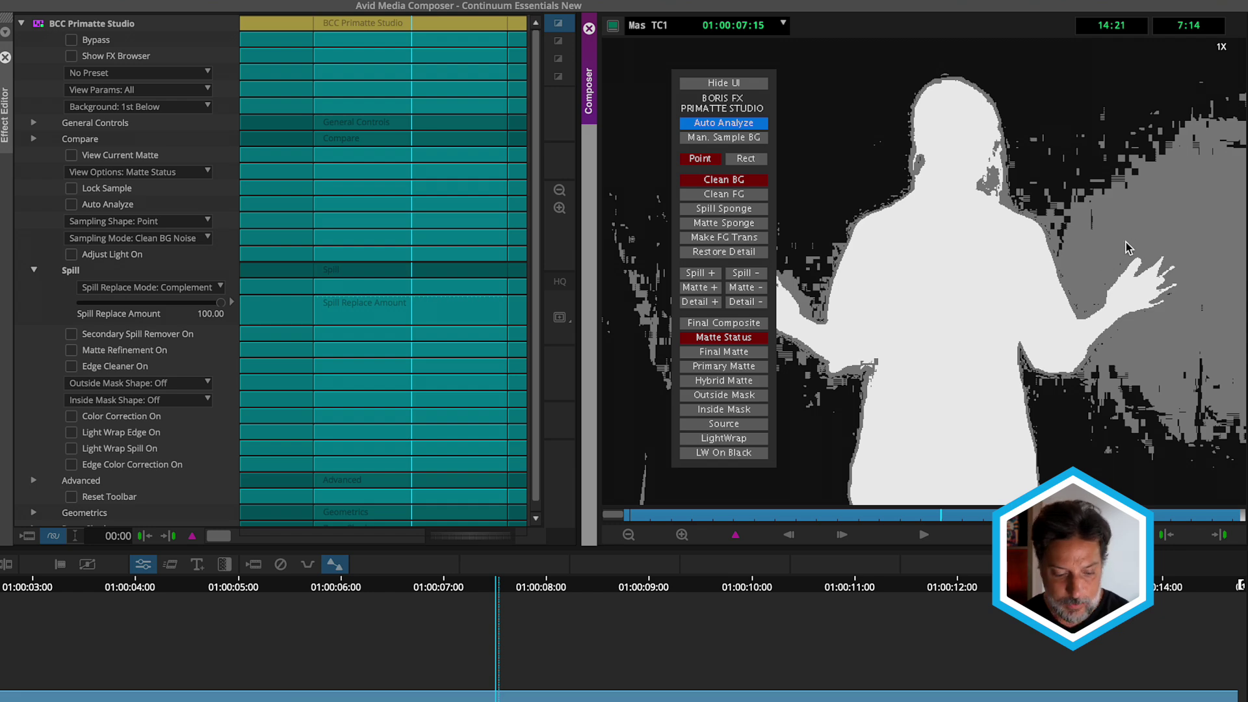
# Step: Frame the noisy background around the figure and set Clean BG sampling to Rect
pyautogui.moveTo(1138, 215); pyautogui.dragTo(852, 229)
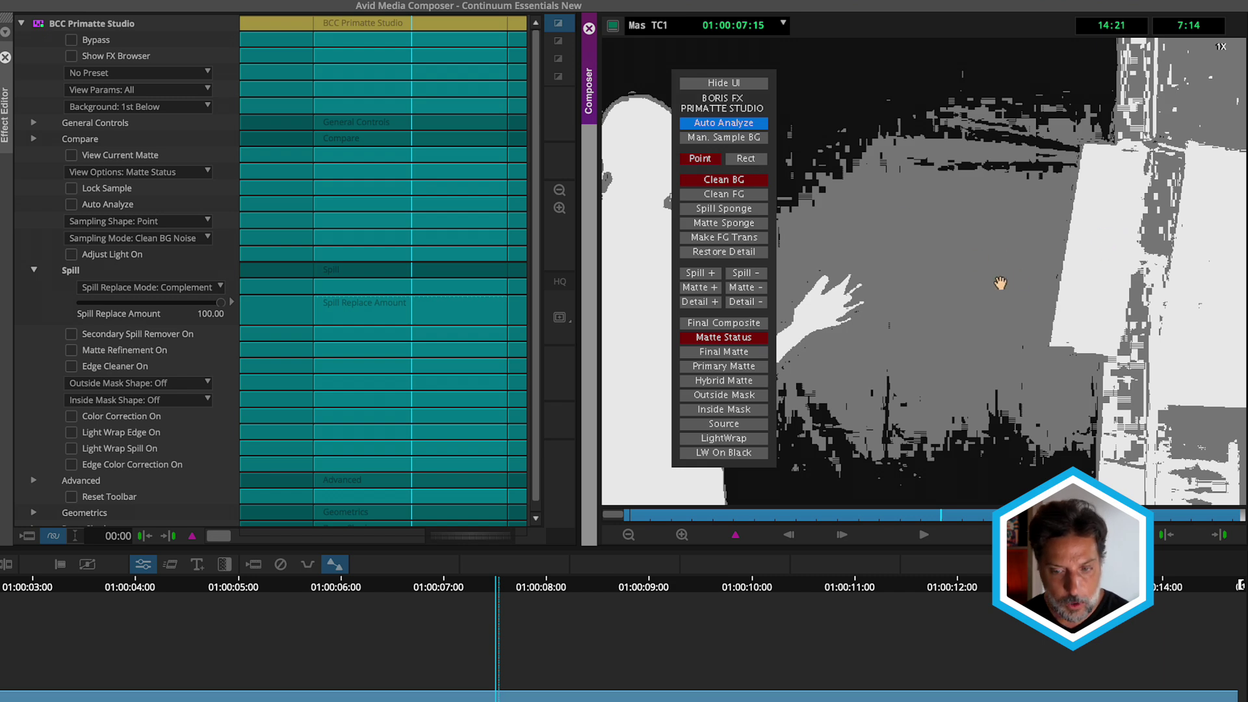
pyautogui.moveTo(1000, 283); pyautogui.dragTo(1213, 235)
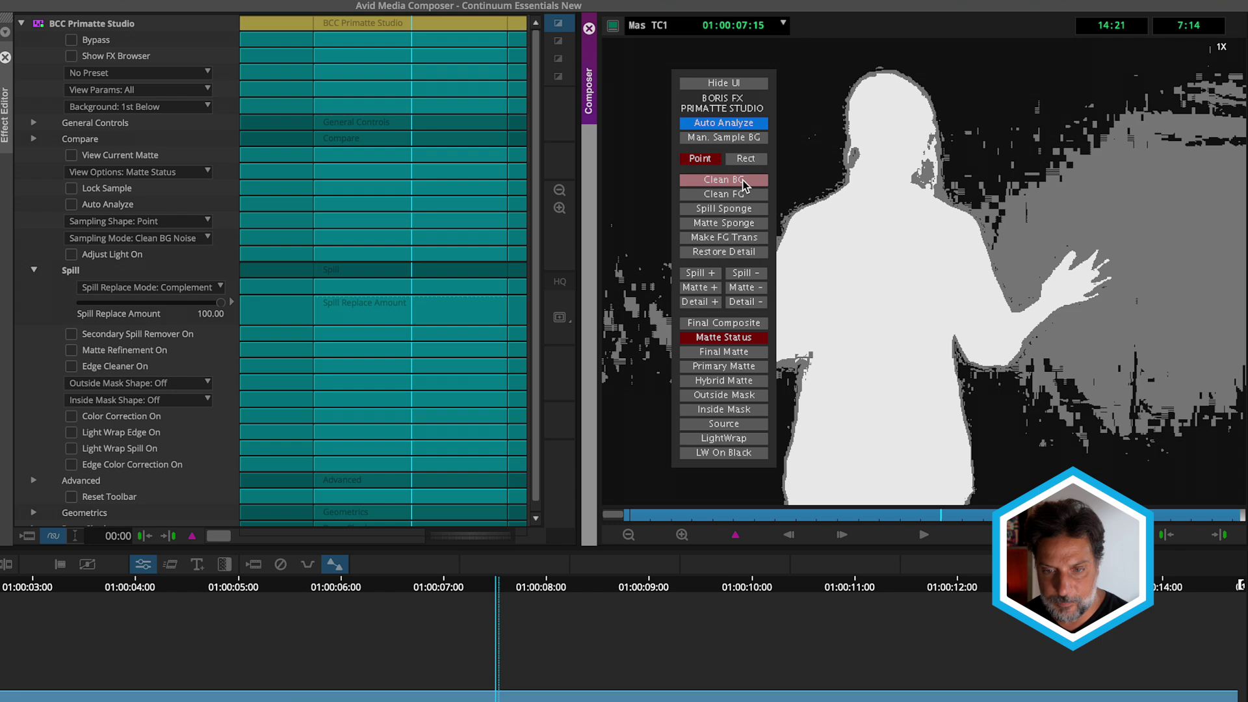
pyautogui.click(742, 182)
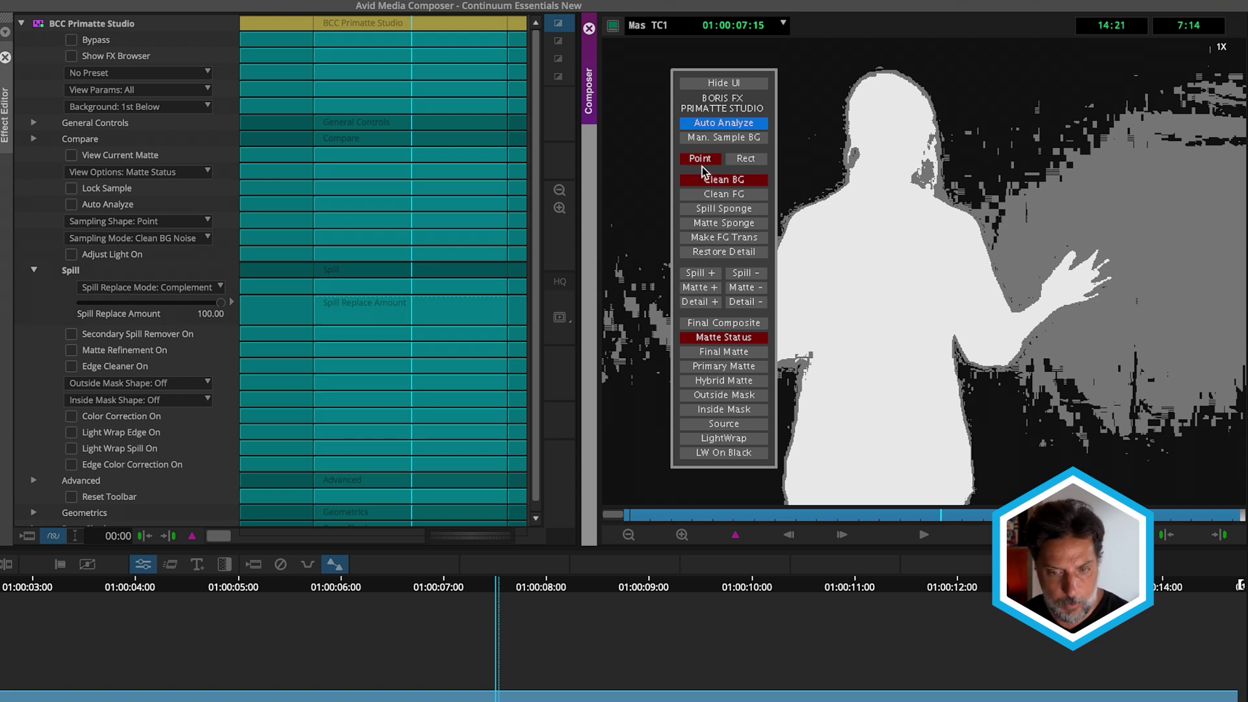
pyautogui.click(752, 159)
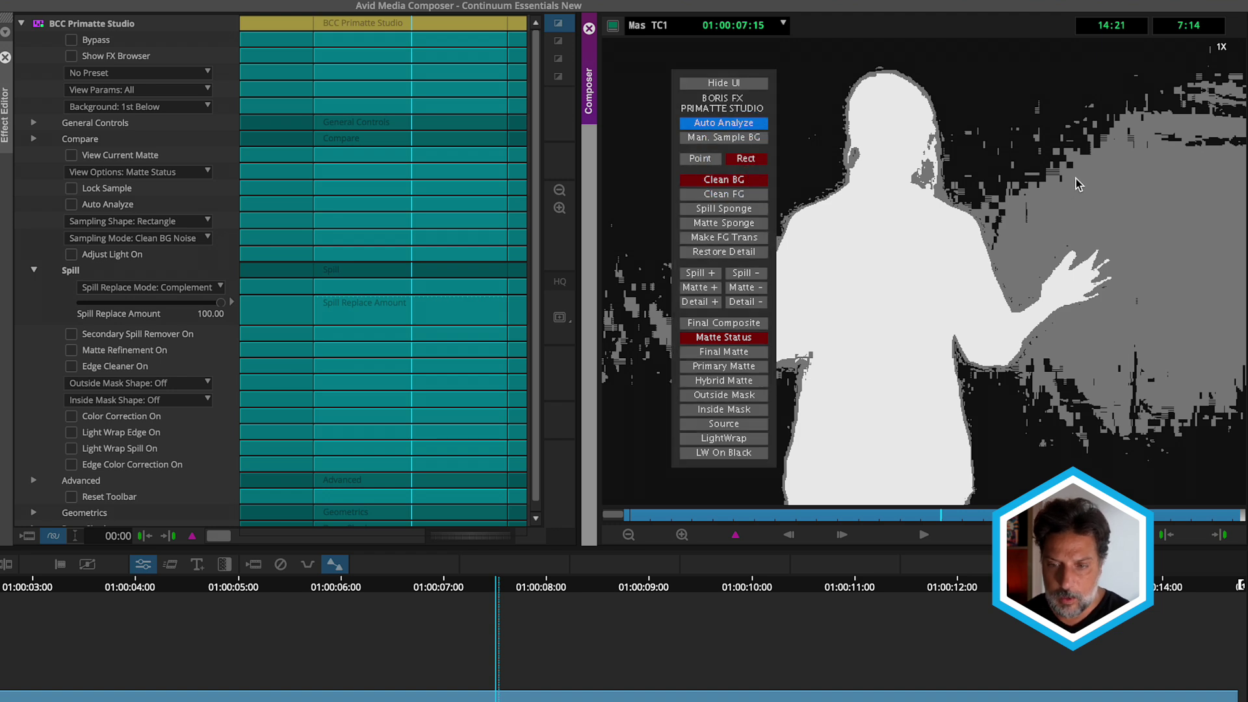
# Step: Sample Clean BG rectangles over the grey noise beside the presenter and the faint floor line
pyautogui.moveTo(1077, 179); pyautogui.dragTo(1141, 227)
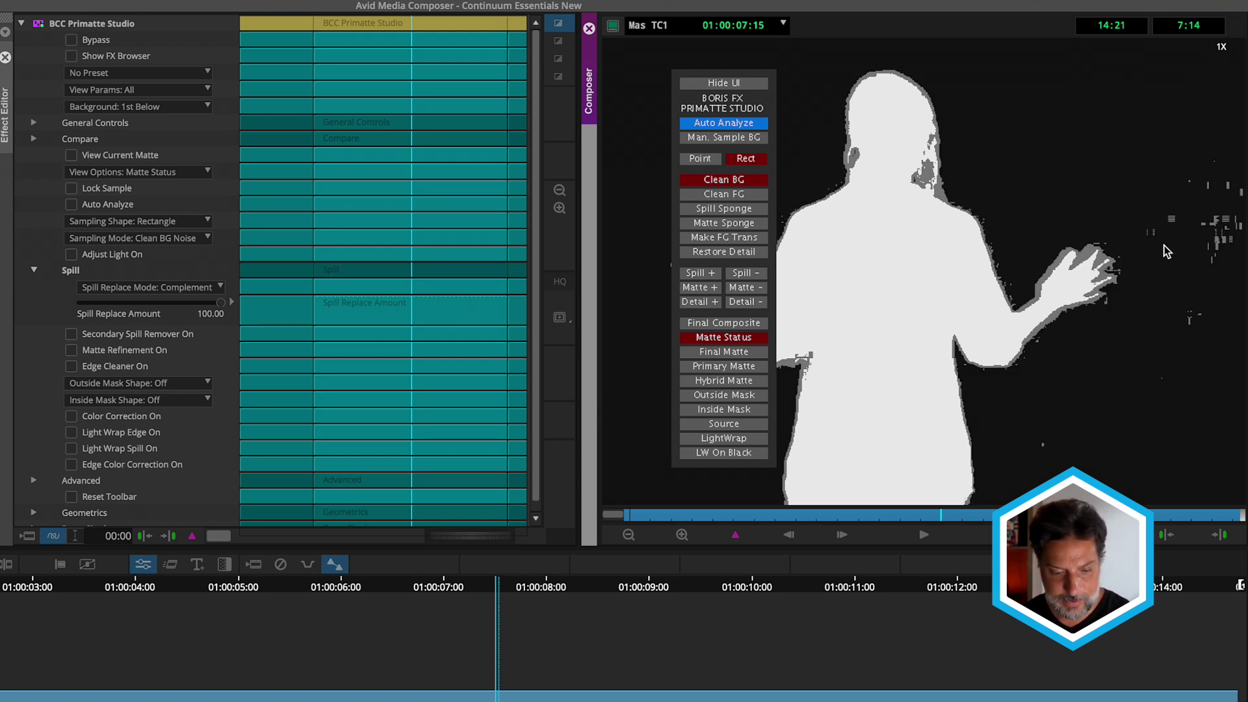
pyautogui.moveTo(1176, 199); pyautogui.dragTo(1079, 237)
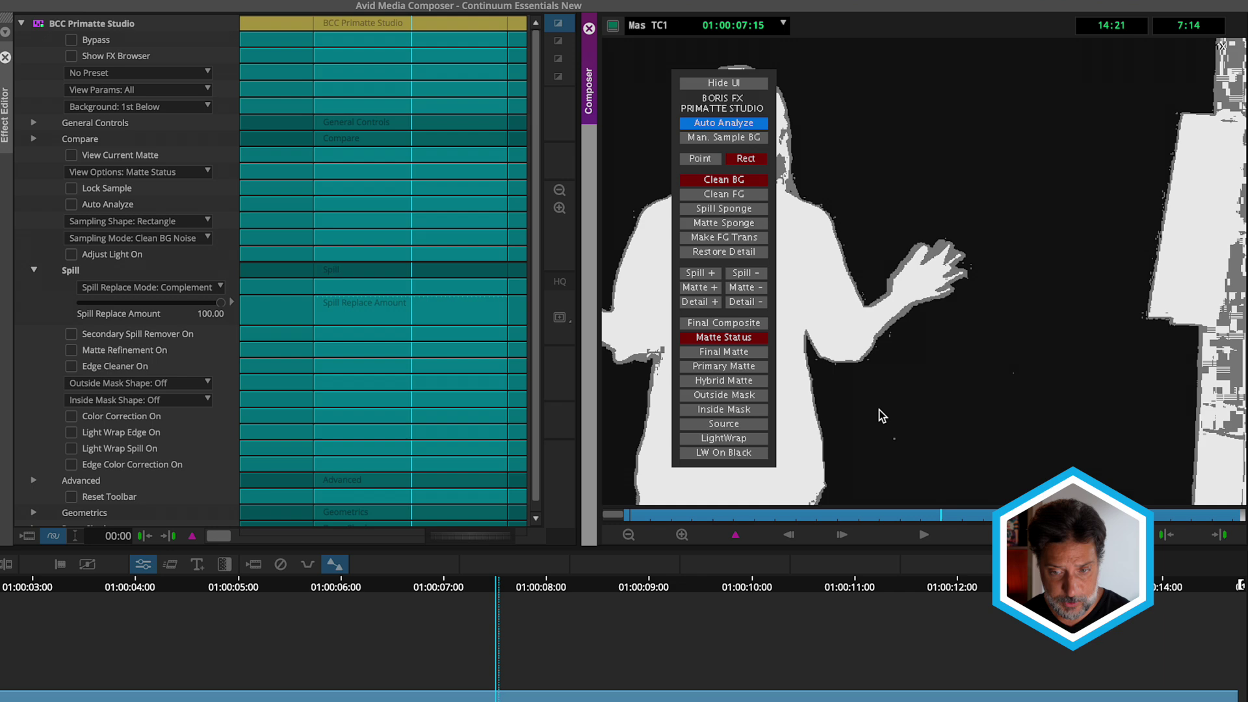
pyautogui.moveTo(877, 418); pyautogui.dragTo(995, 310)
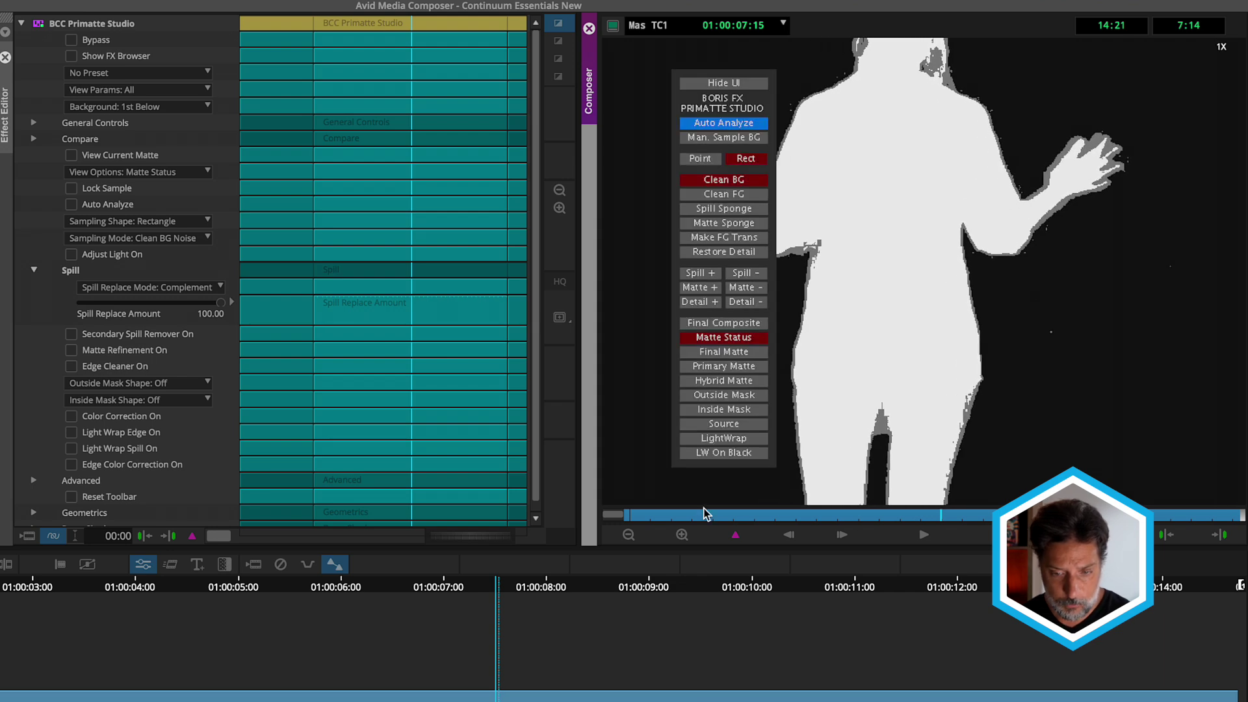
pyautogui.click(631, 538)
pyautogui.moveTo(832, 390); pyautogui.dragTo(917, 450)
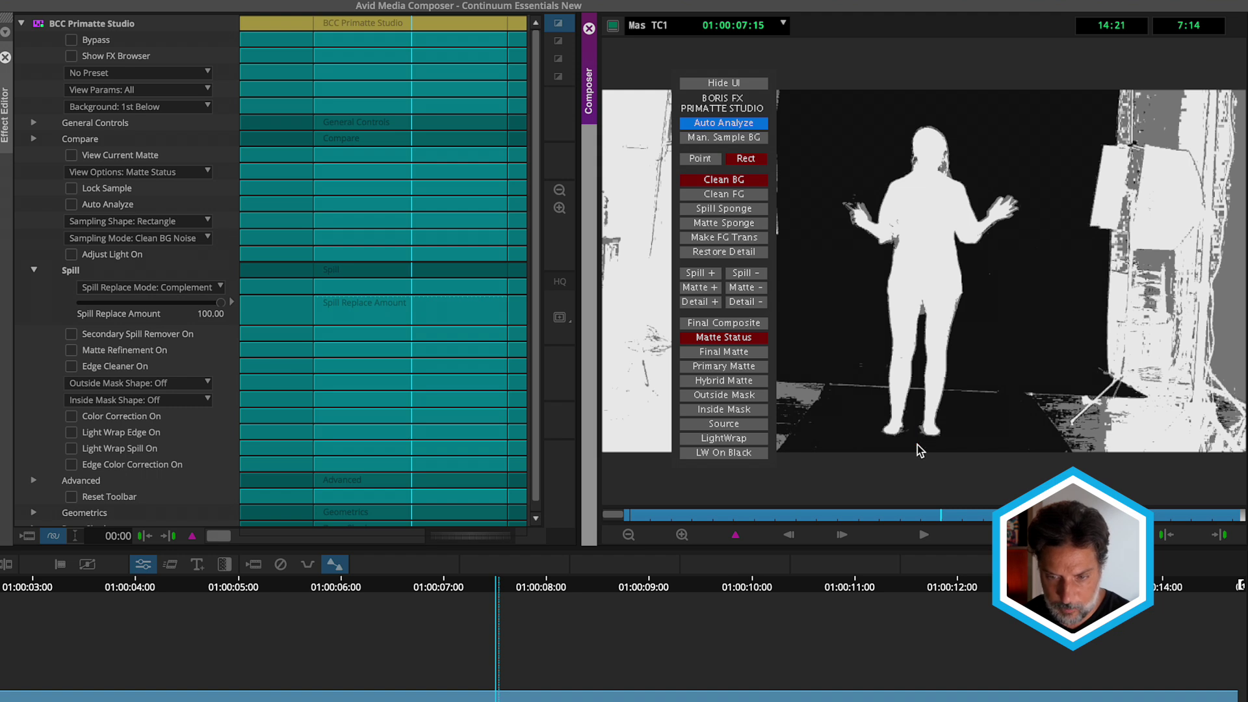
pyautogui.moveTo(850, 379); pyautogui.dragTo(867, 394)
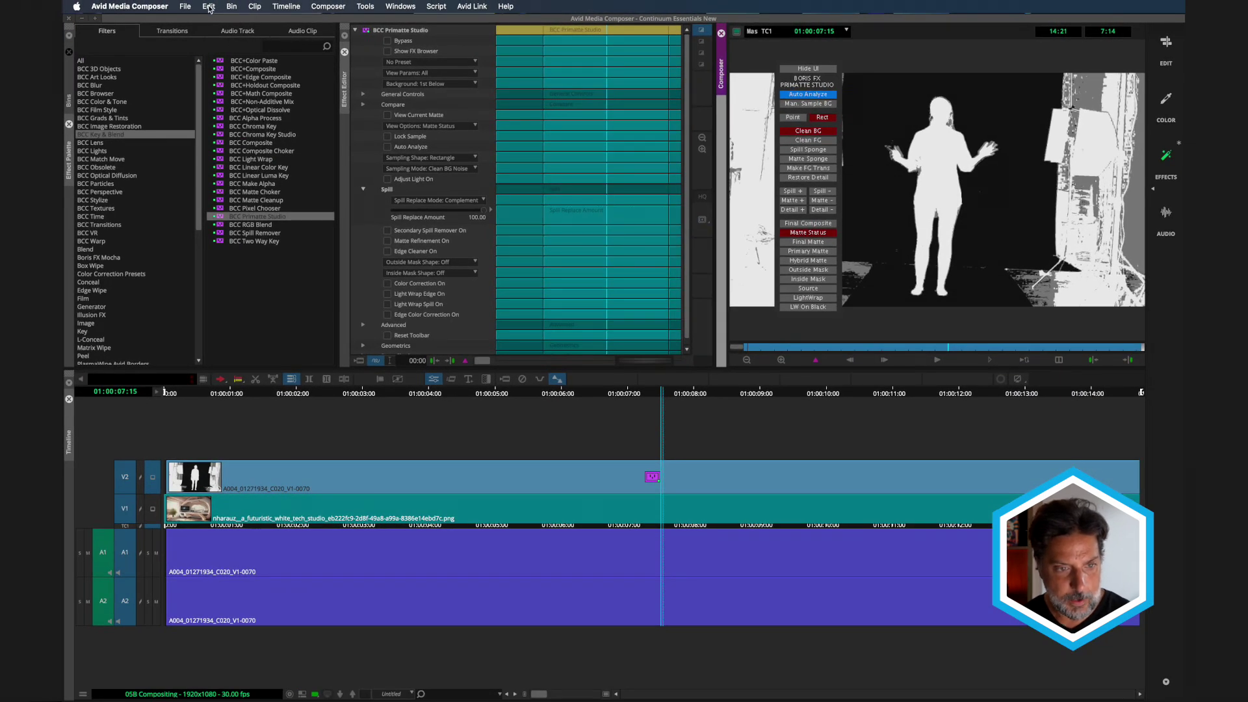
# Step: Undo the last Clean BG sample with Edit > Undo AVX effect change
pyautogui.click(208, 8)
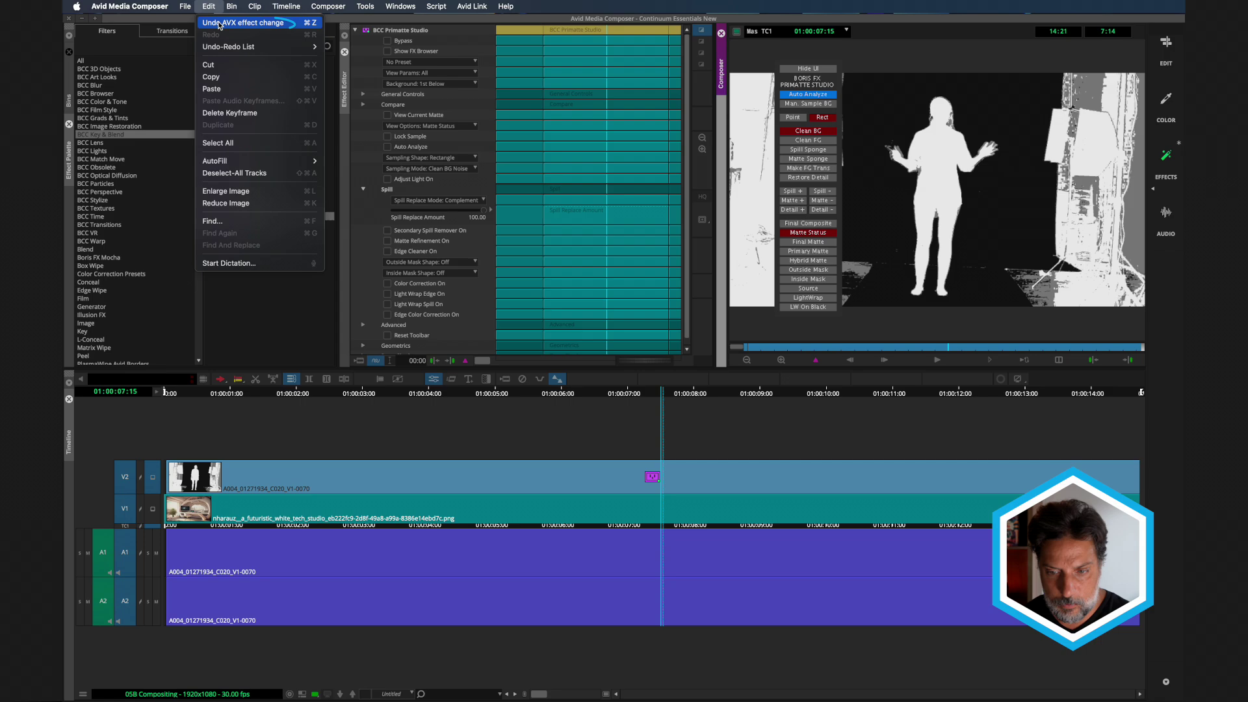
pyautogui.click(219, 24)
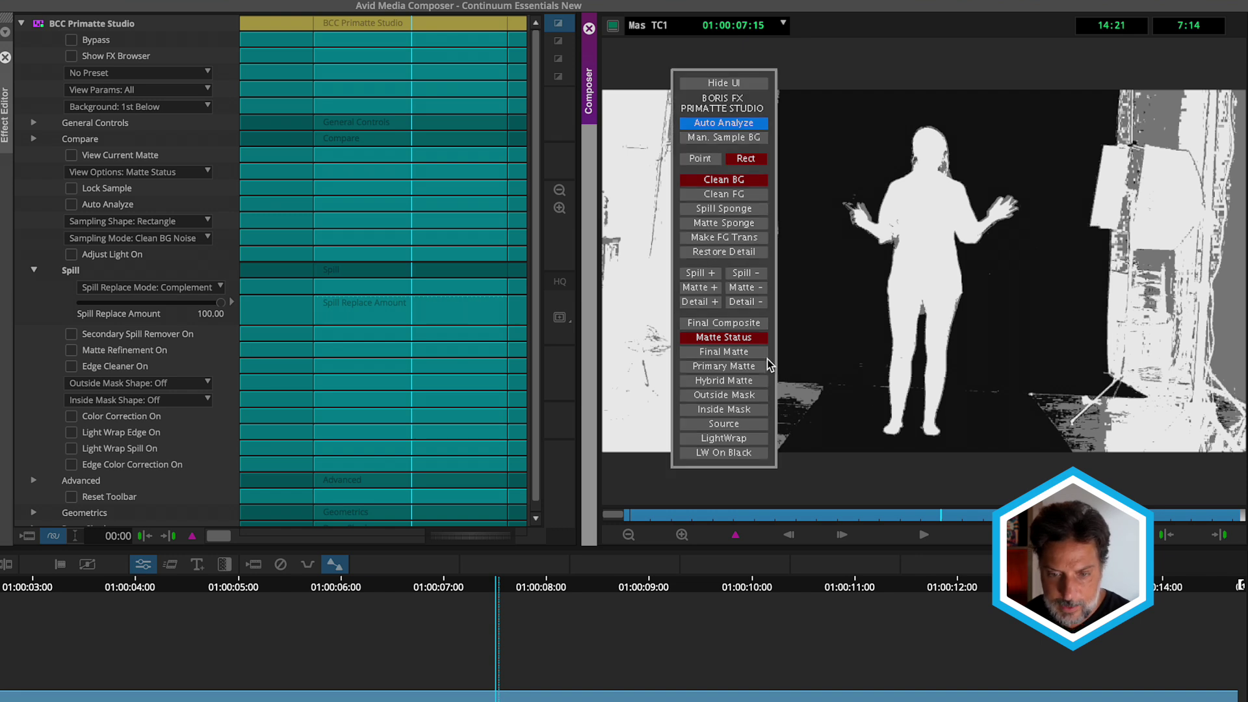
# Step: Show the Final Matte zoomed in, play it through, and stop at 01:00:03:17
pyautogui.click(722, 352)
pyautogui.click(682, 534)
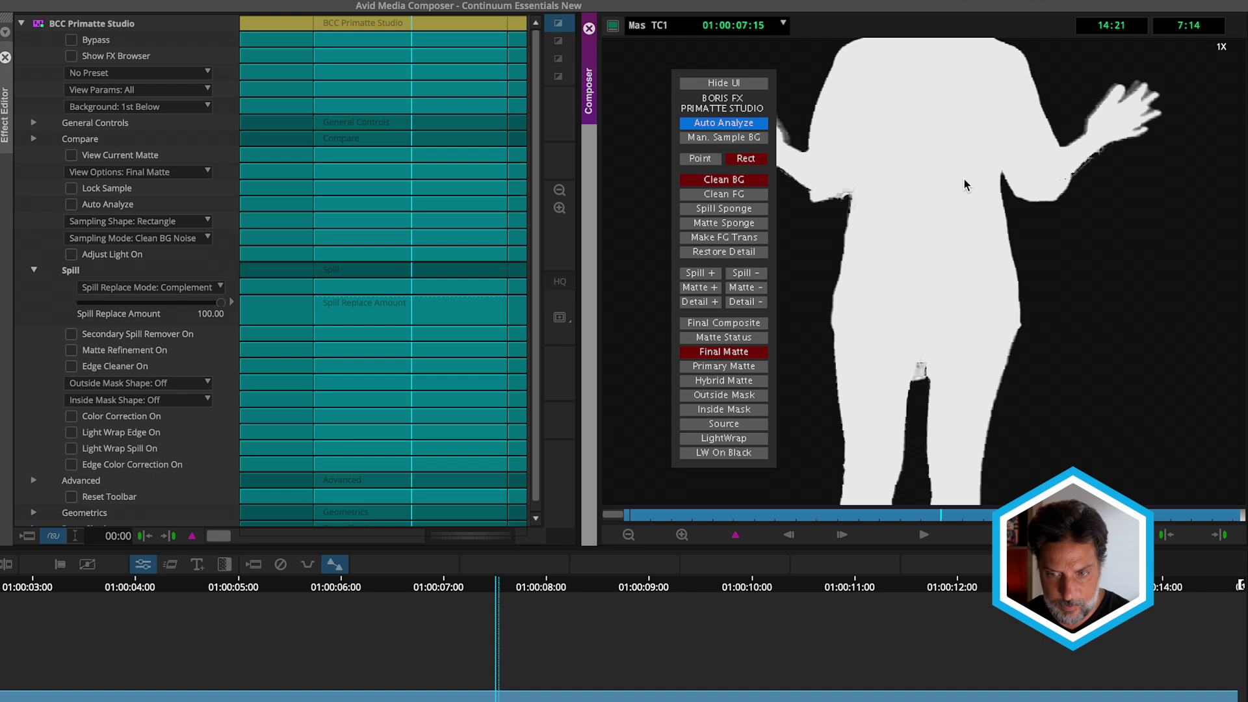
pyautogui.moveTo(951, 171); pyautogui.dragTo(1018, 305)
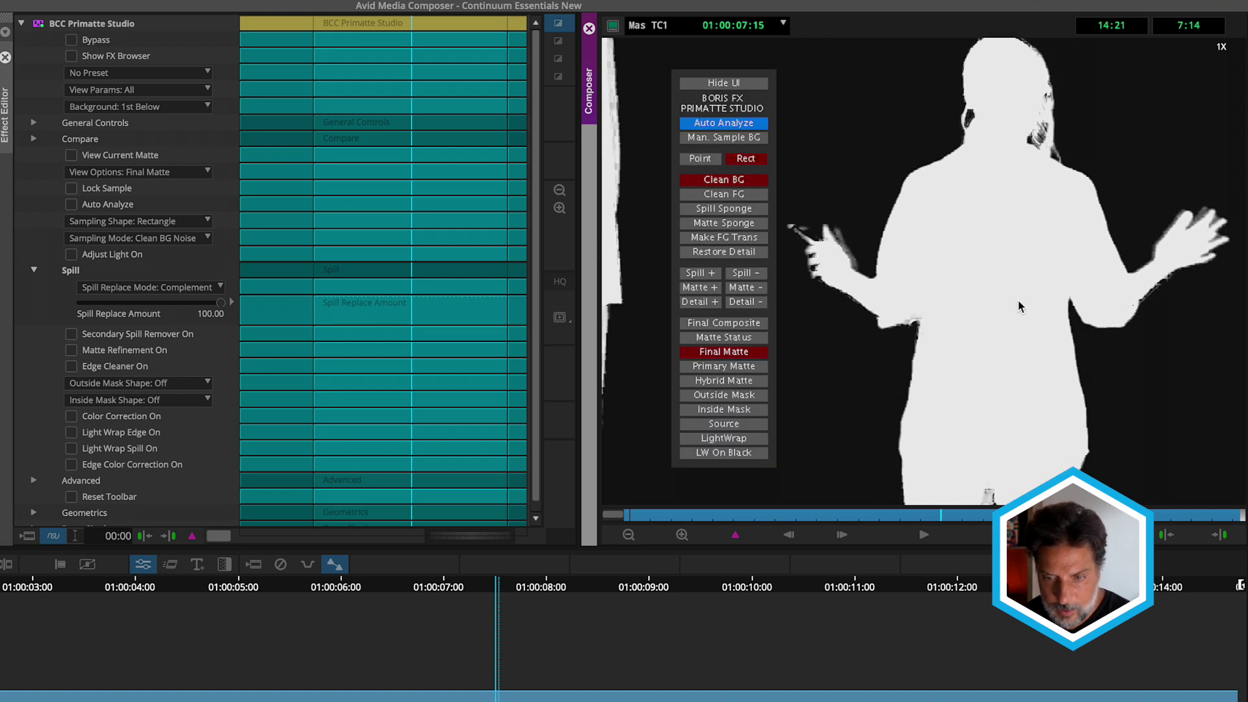
pyautogui.click(919, 536)
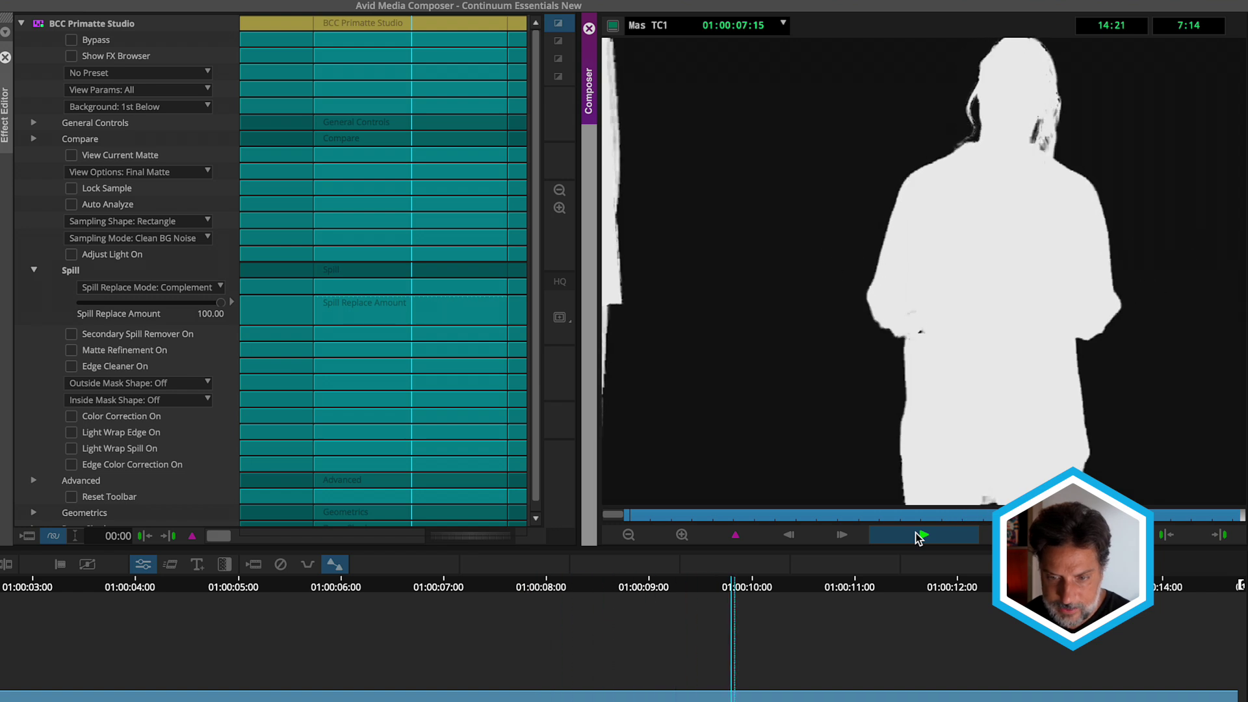
pyautogui.moveTo(752, 518)
pyautogui.mouseDown()
pyautogui.moveTo(732, 518)
pyautogui.moveTo(793, 514)
pyautogui.moveTo(752, 518)
pyautogui.mouseUp()
pyautogui.press('space')
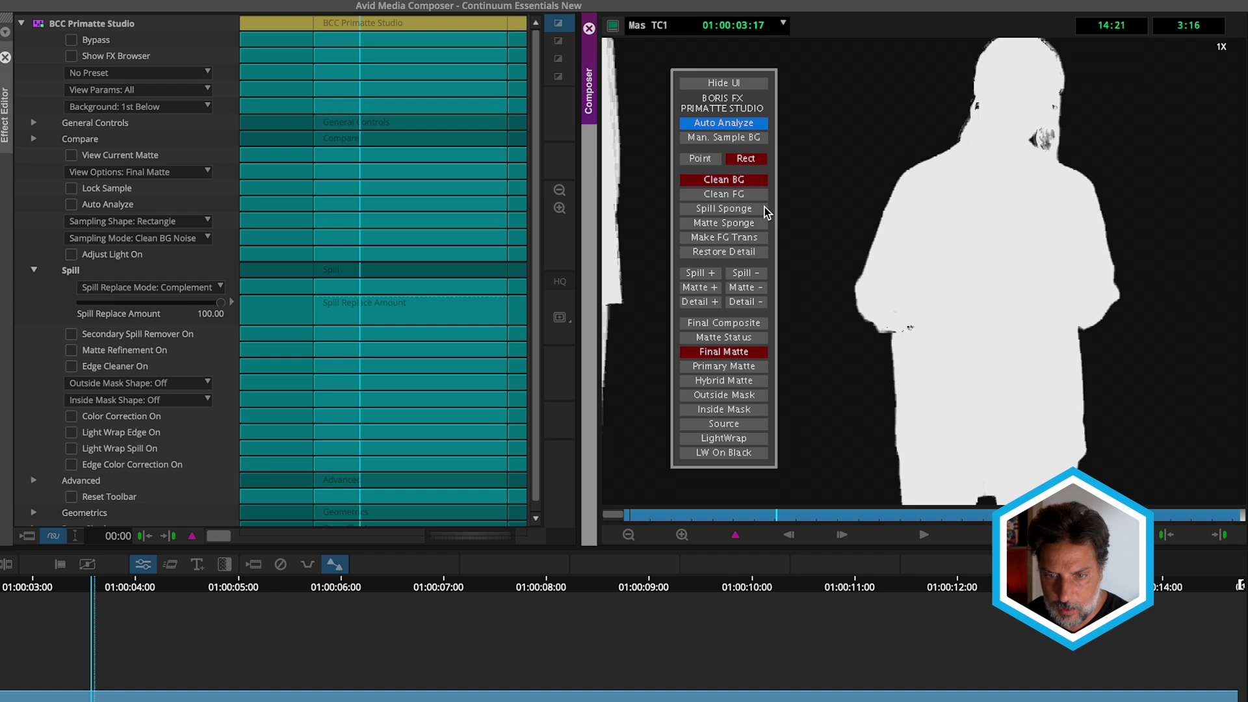
# Step: Switch sampling to Clean FG with Point sampling and move to frame 01:00:06:09
pyautogui.click(747, 194)
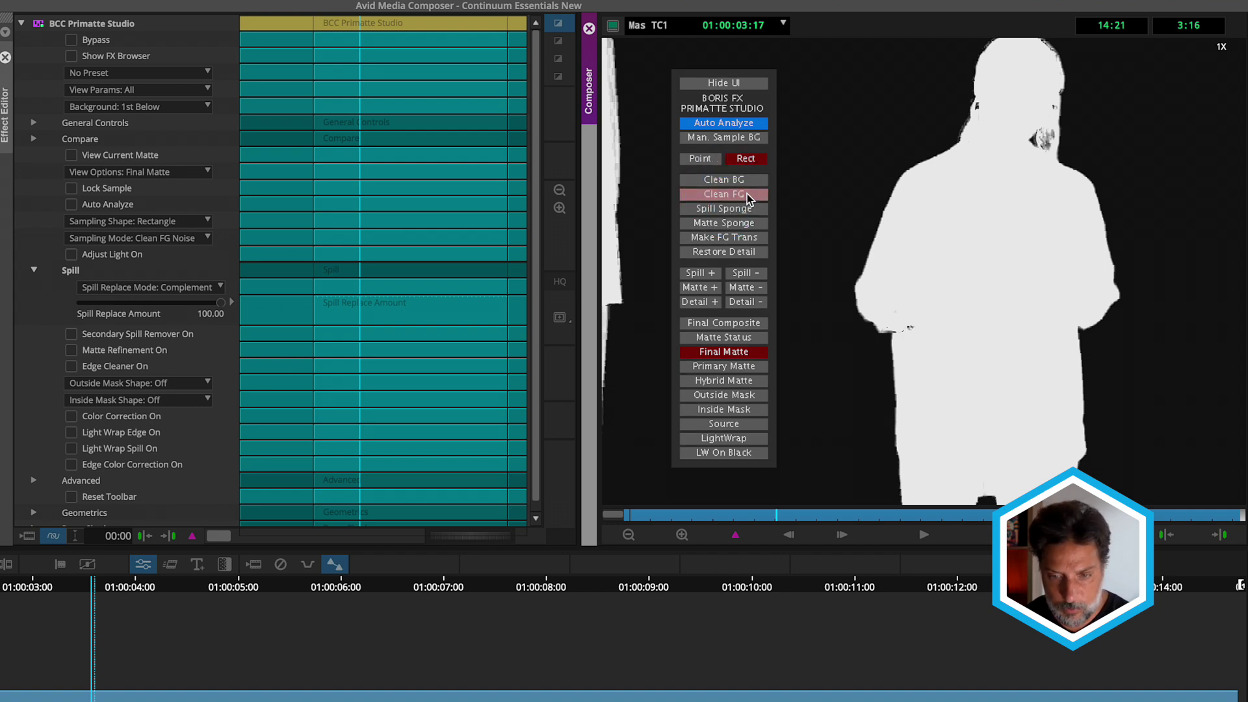
pyautogui.click(700, 160)
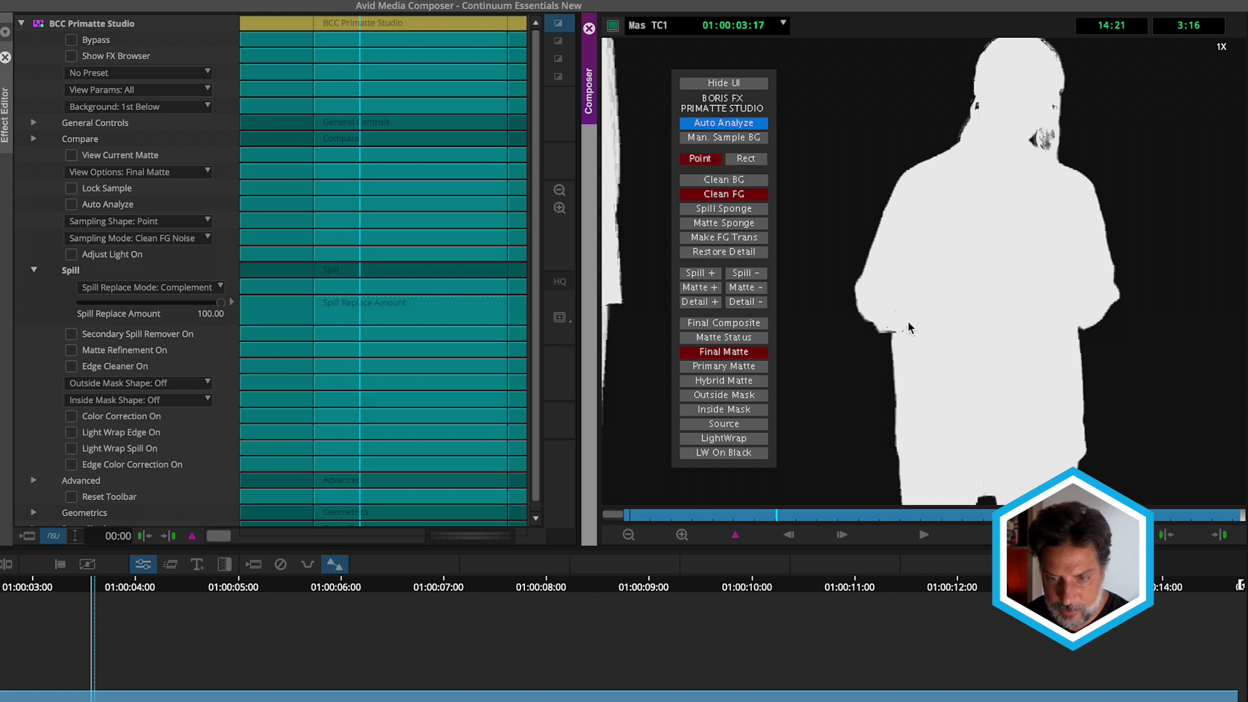
pyautogui.click(869, 512)
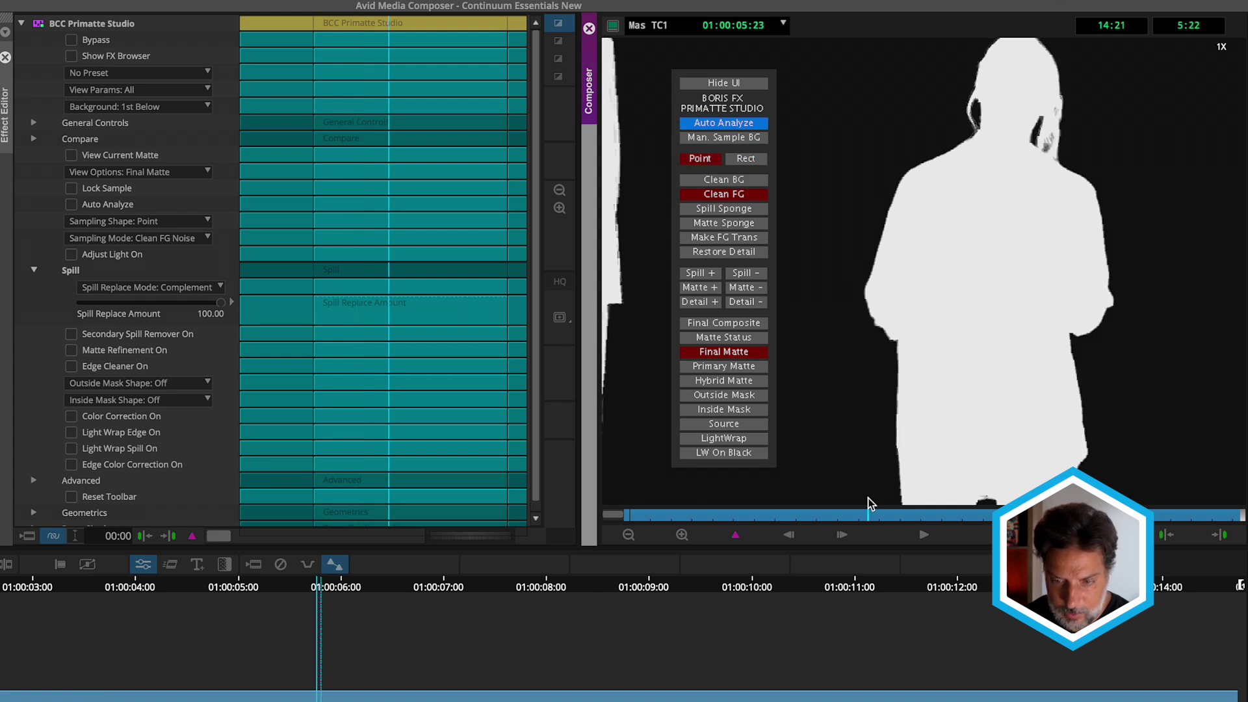
pyautogui.moveTo(869, 501); pyautogui.dragTo(891, 499)
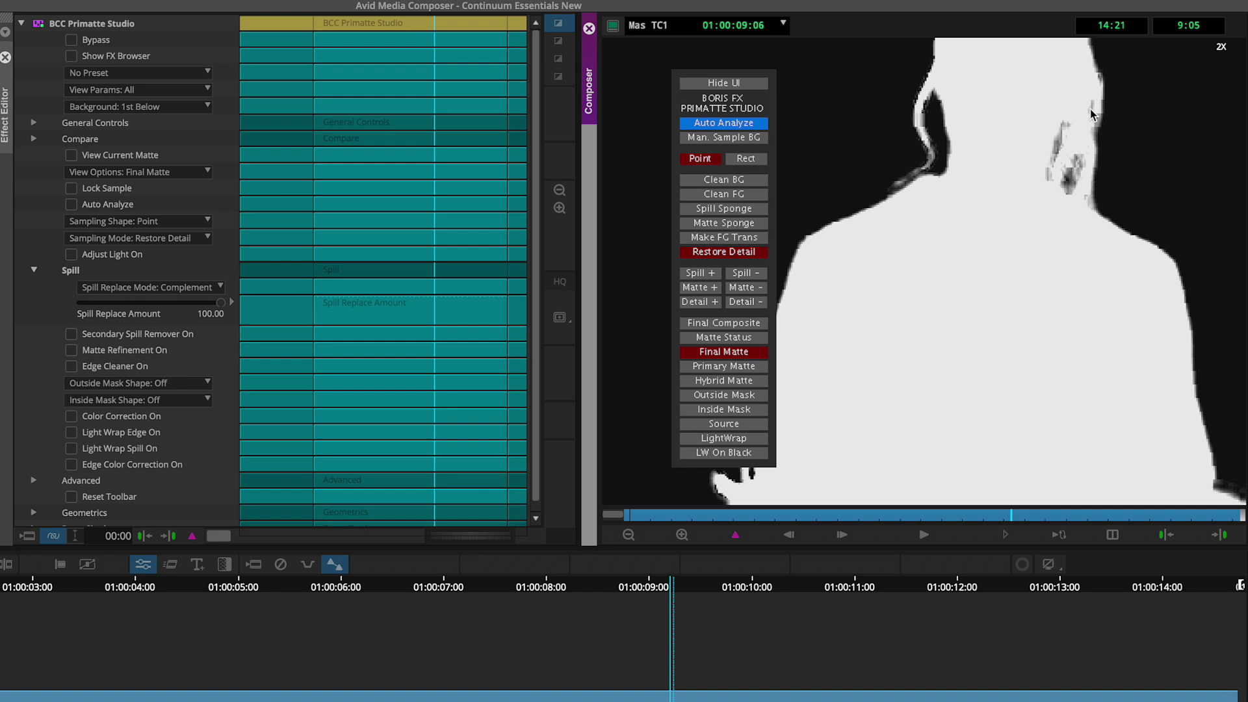
# Step: Return to Final Composite and review the key full-frame and at 2X on the presenter's hair
pyautogui.click(720, 324)
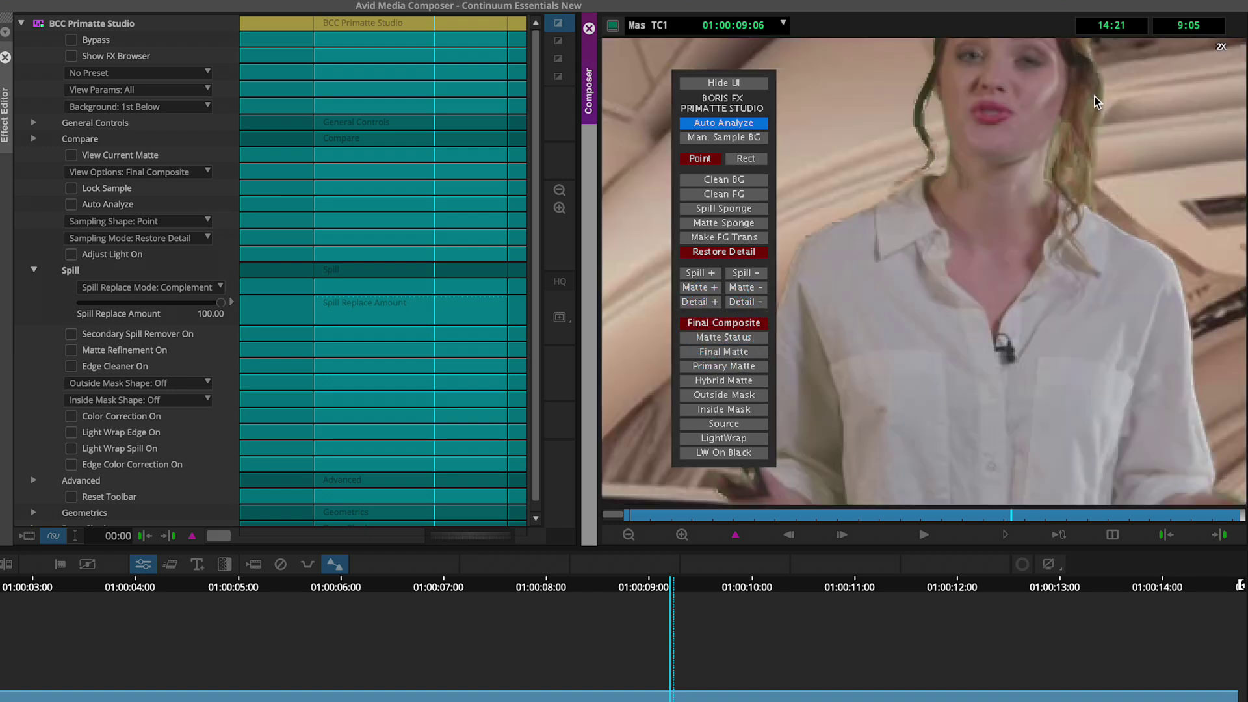
pyautogui.moveTo(1062, 91); pyautogui.dragTo(1007, 202)
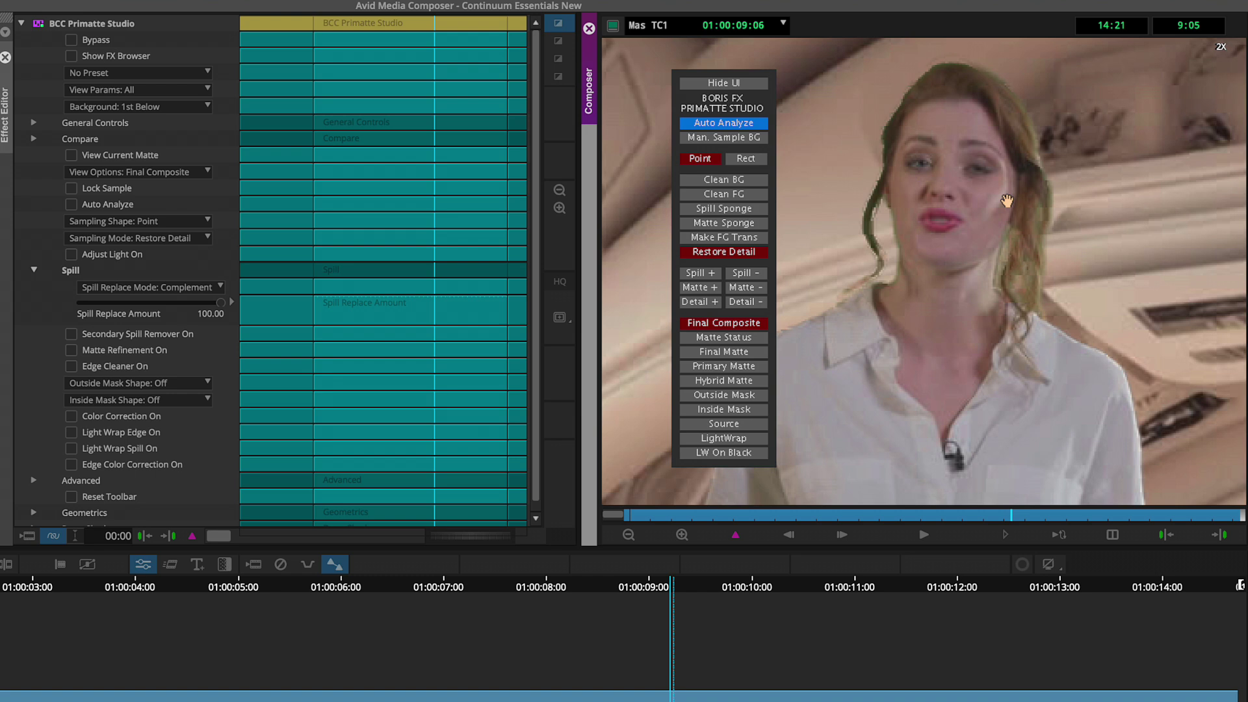
pyautogui.click(629, 533)
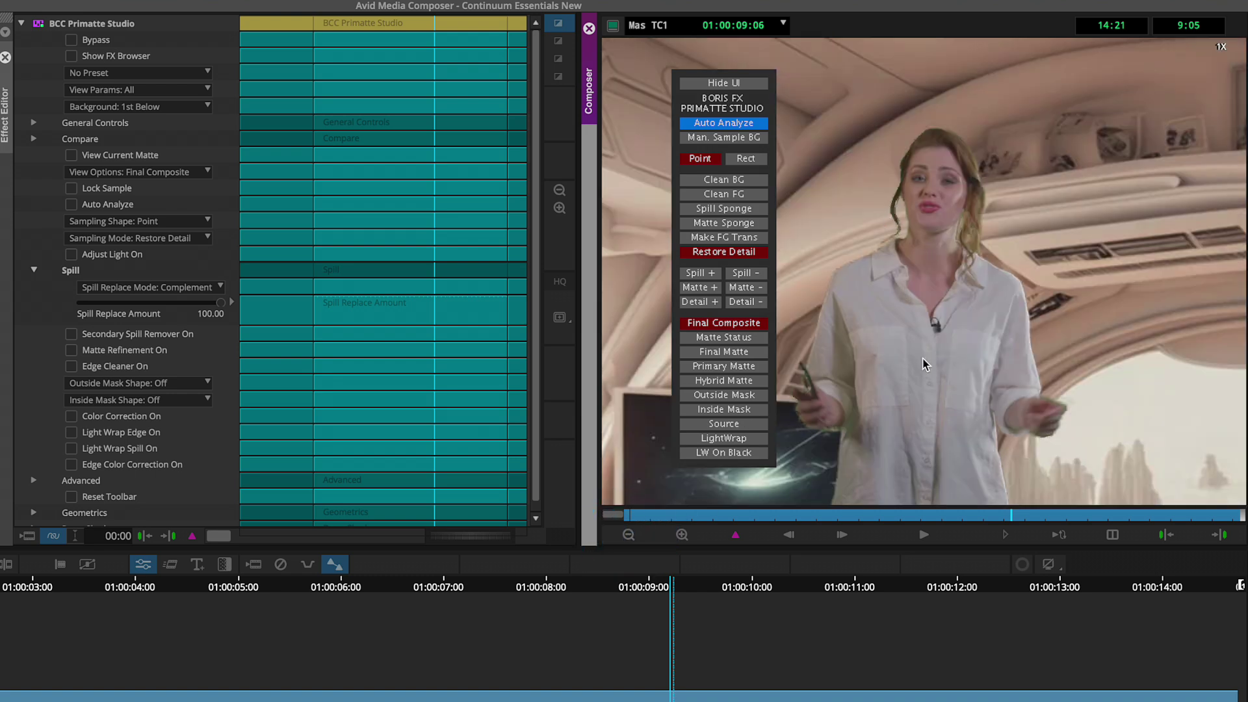
pyautogui.click(926, 532)
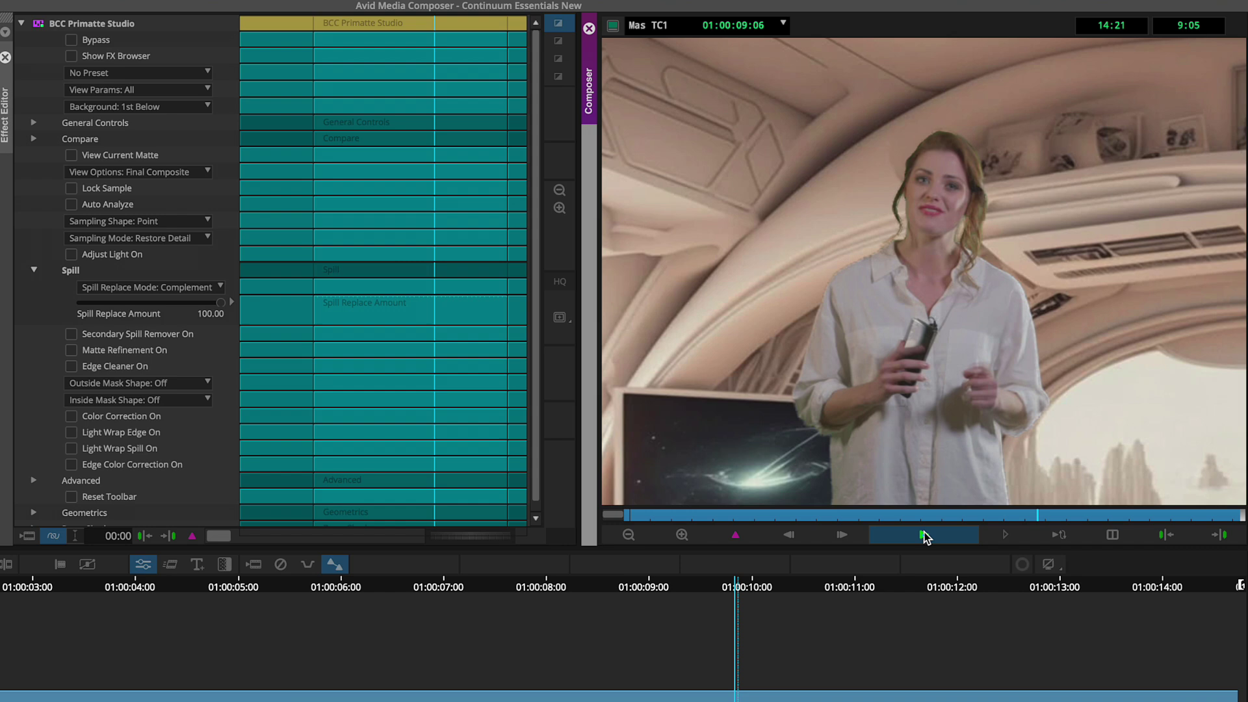
pyautogui.click(908, 531)
pyautogui.moveTo(910, 514); pyautogui.dragTo(1040, 514)
pyautogui.click(681, 534)
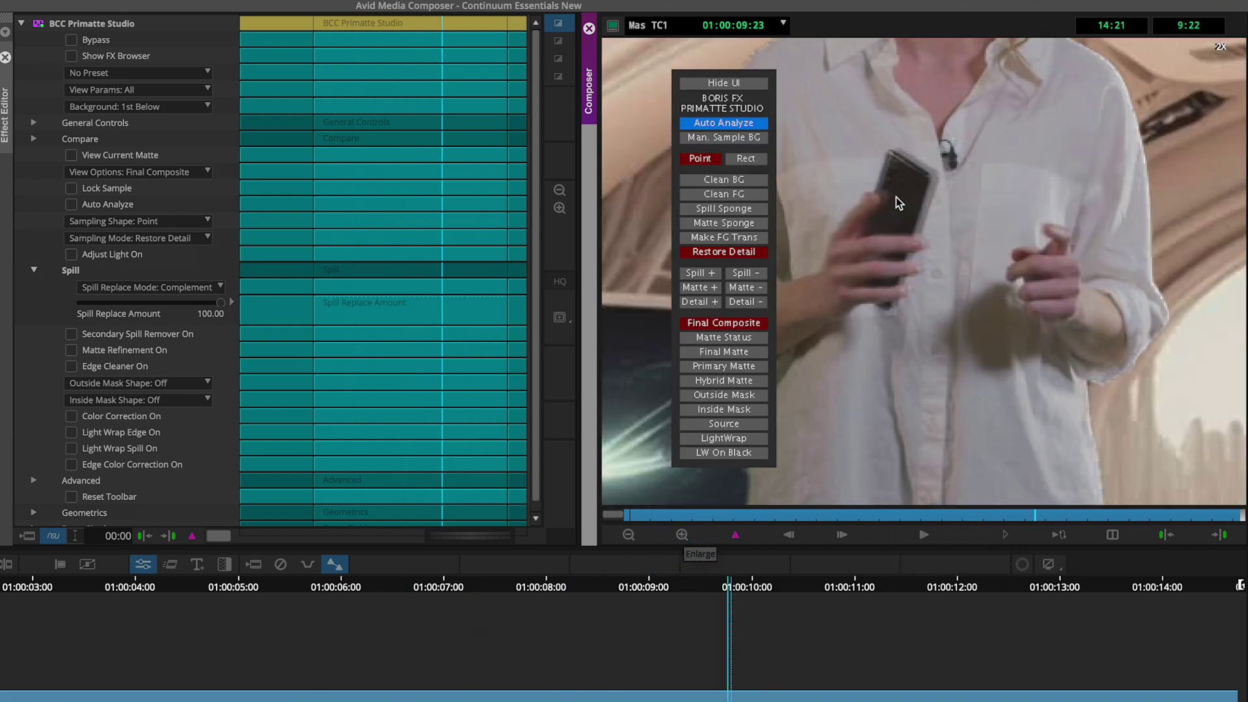
pyautogui.moveTo(875, 154); pyautogui.dragTo(932, 380)
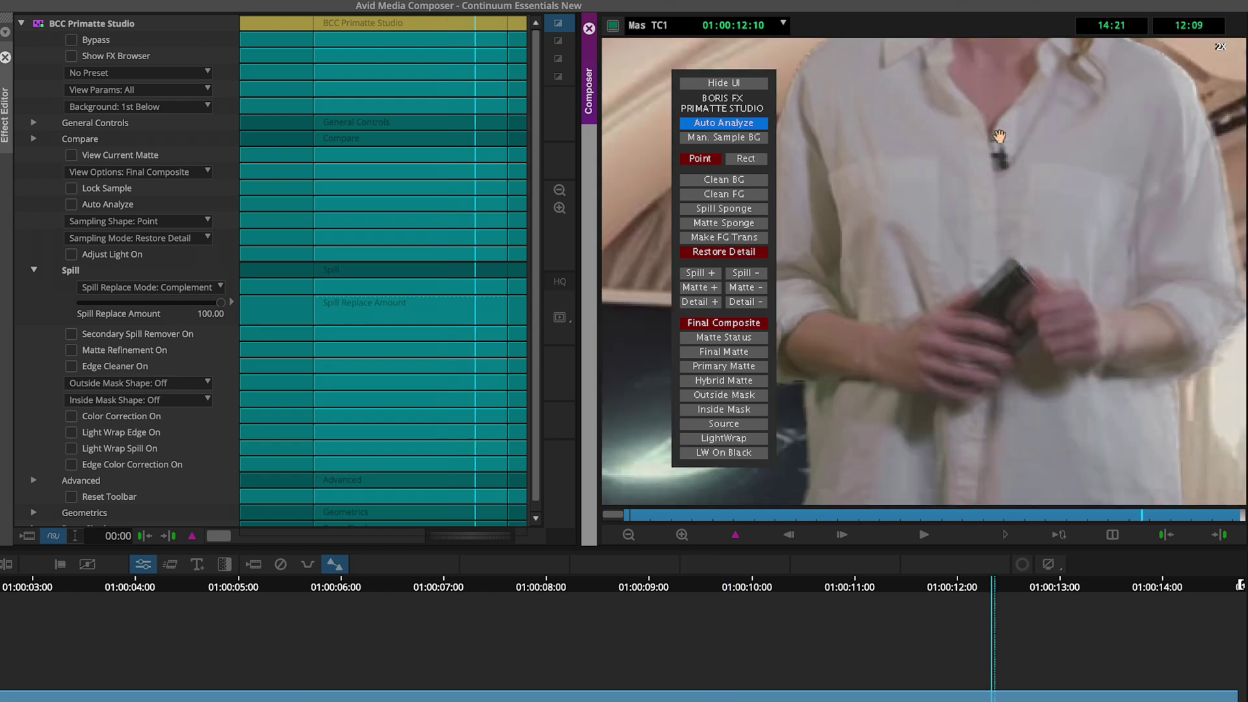
pyautogui.moveTo(999, 136); pyautogui.dragTo(951, 328)
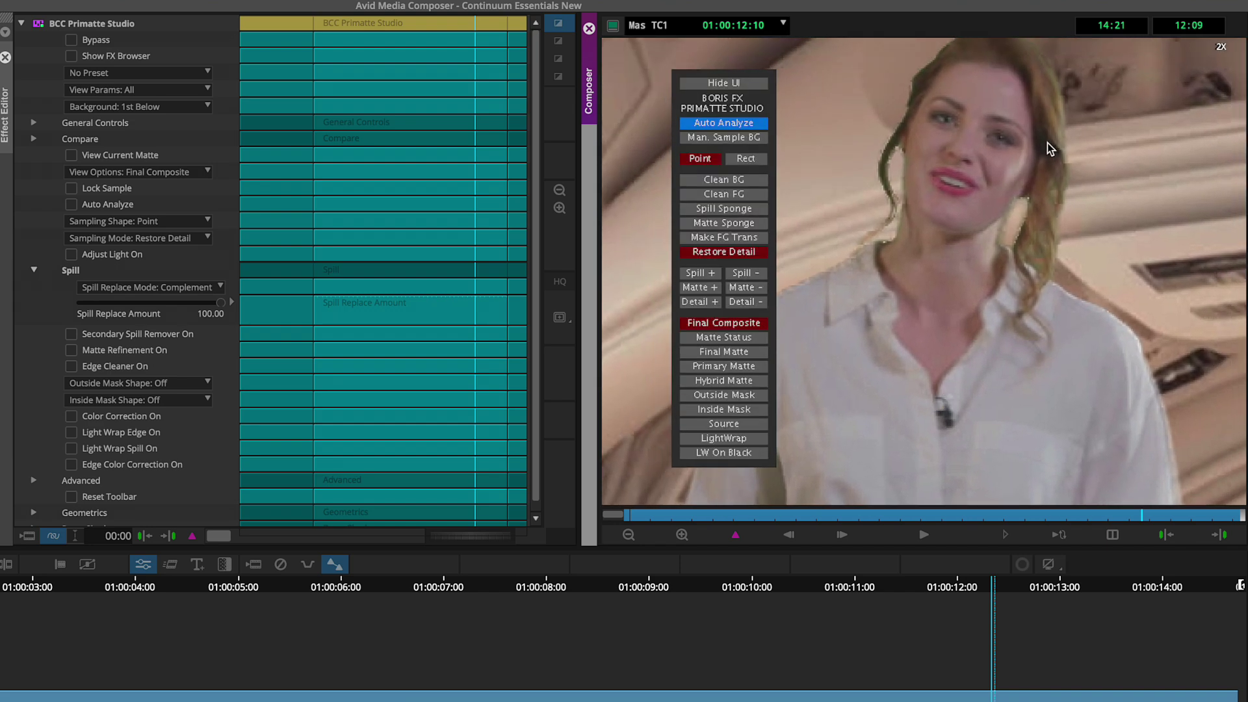
pyautogui.click(681, 534)
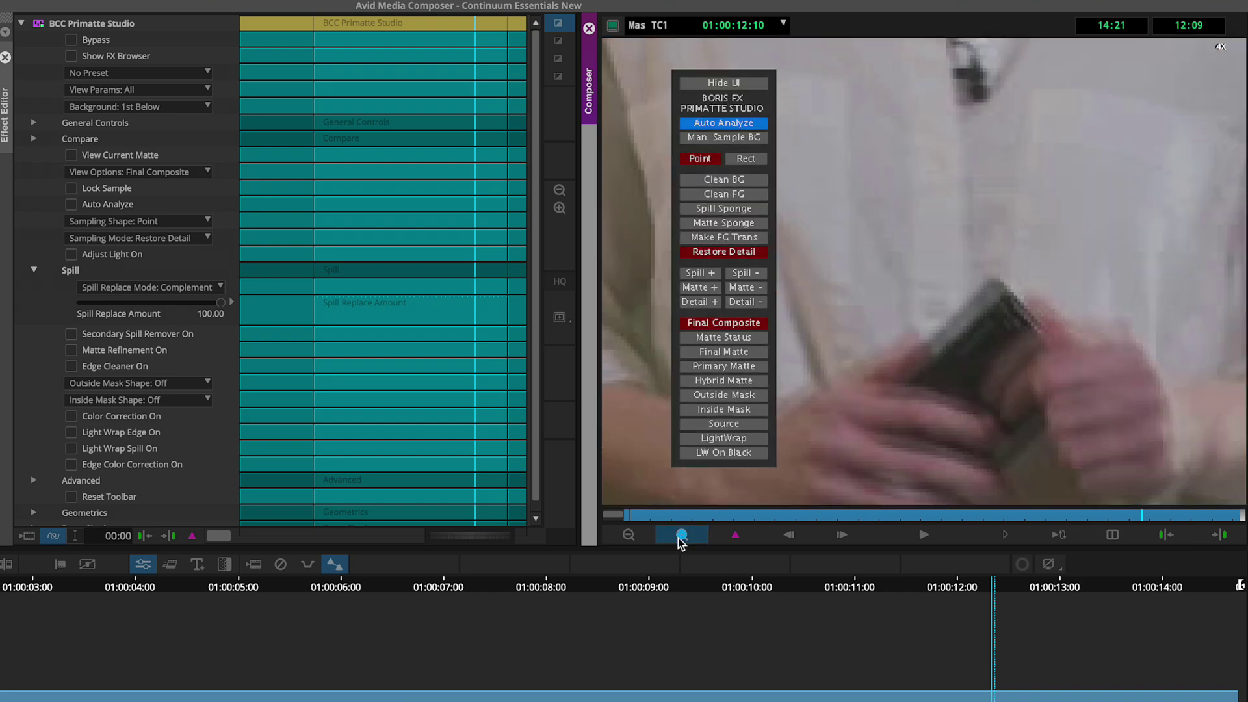
pyautogui.moveTo(1008, 104); pyautogui.dragTo(973, 340)
pyautogui.moveTo(998, 255); pyautogui.dragTo(1048, 382)
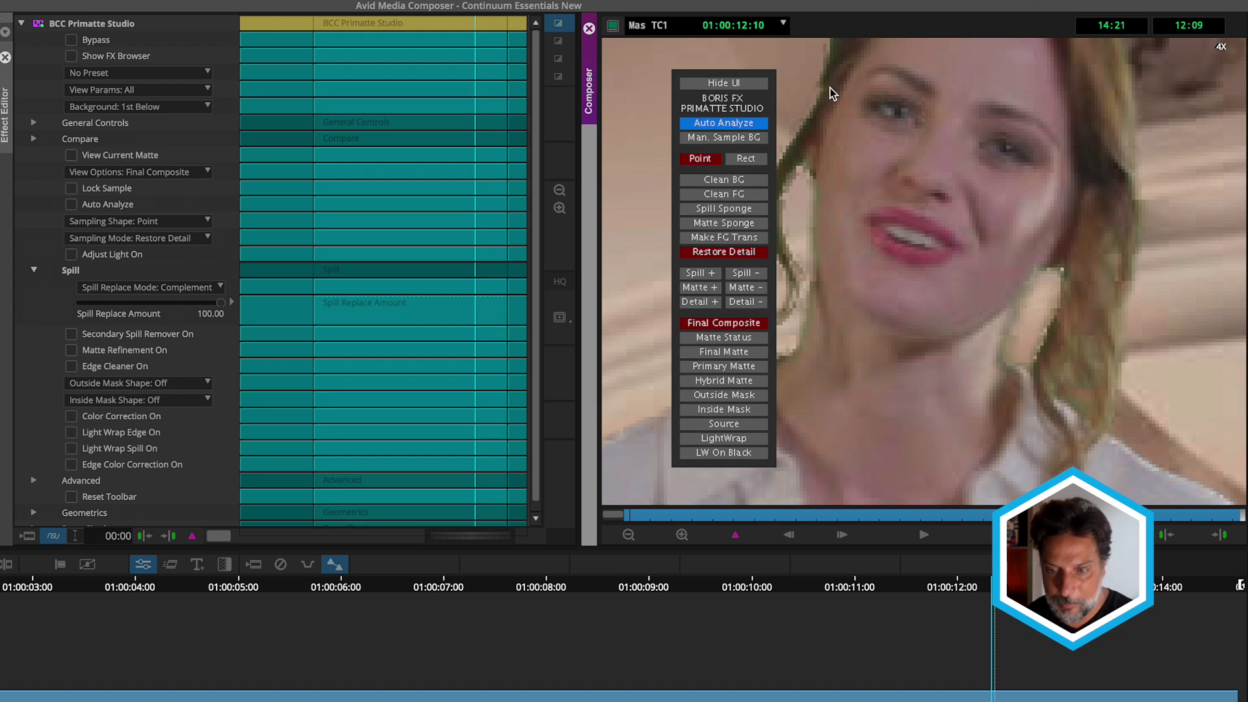
pyautogui.hotkey('ctrl', 'k')
pyautogui.hotkey('ctrl', 'k')
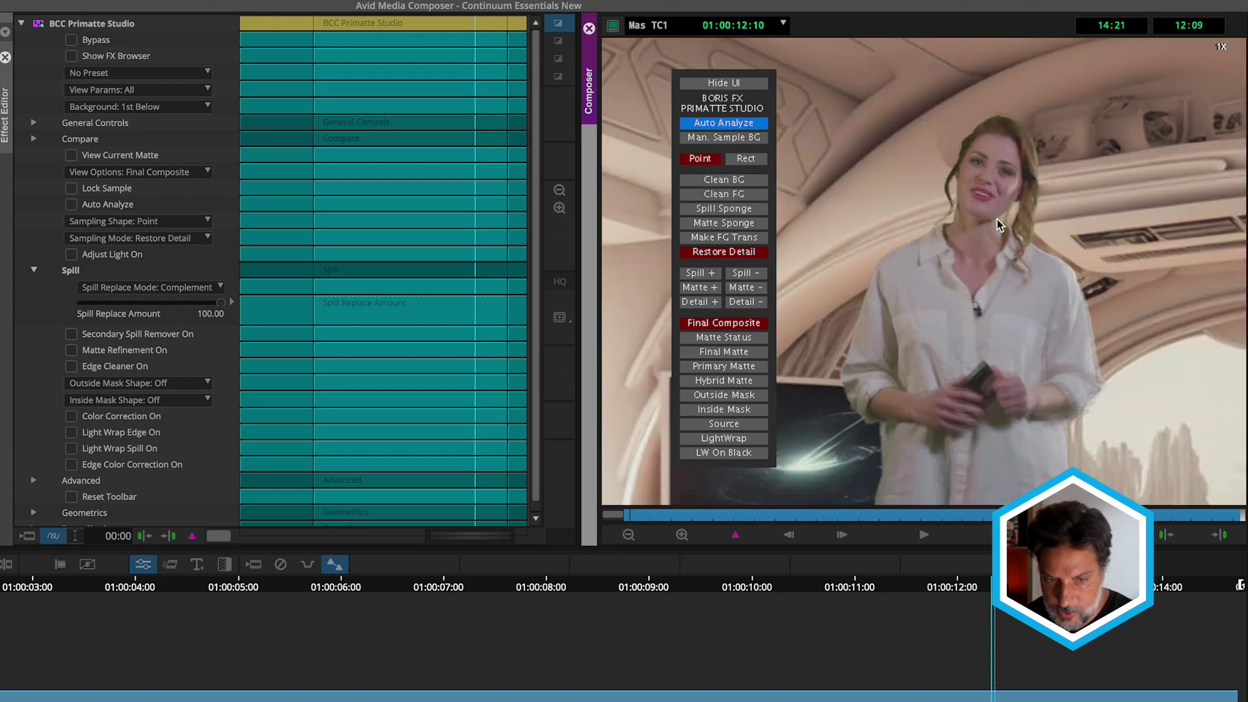
pyautogui.click(33, 271)
pyautogui.click(31, 271)
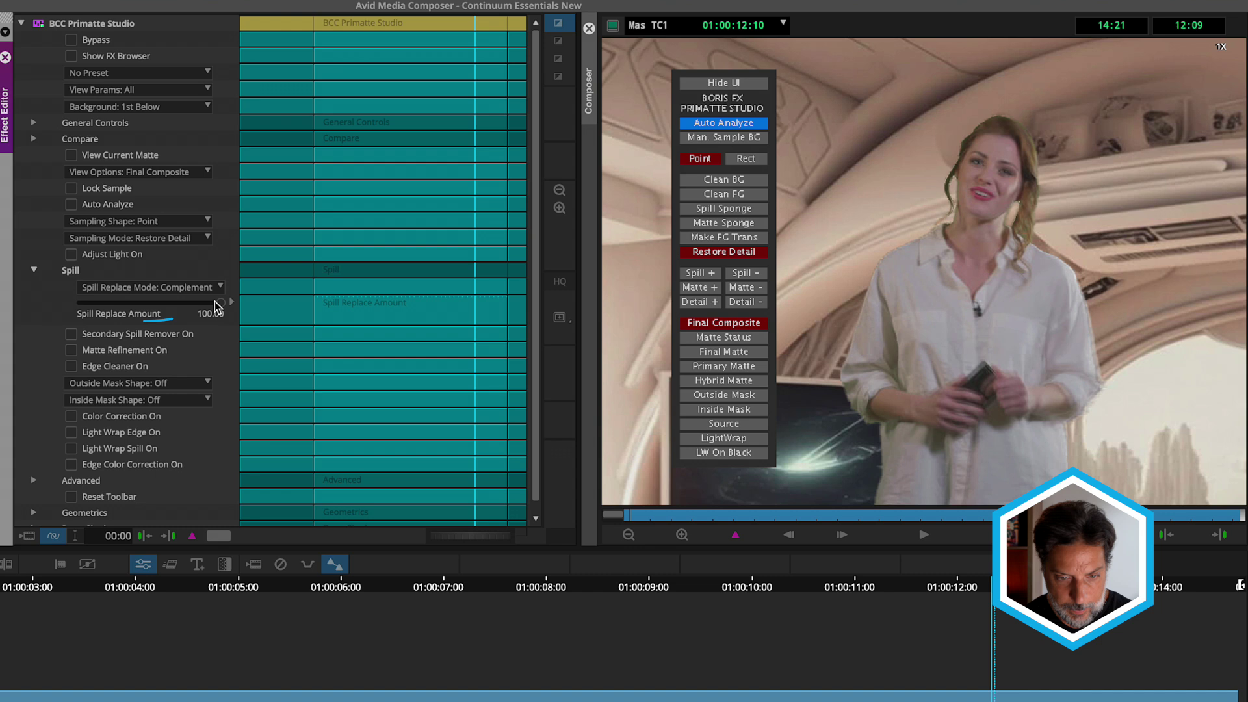
# Step: Zero the Spill Replace Amount and switch Spill Replace Mode to Softened BG
pyautogui.moveTo(215, 303); pyautogui.dragTo(36, 312)
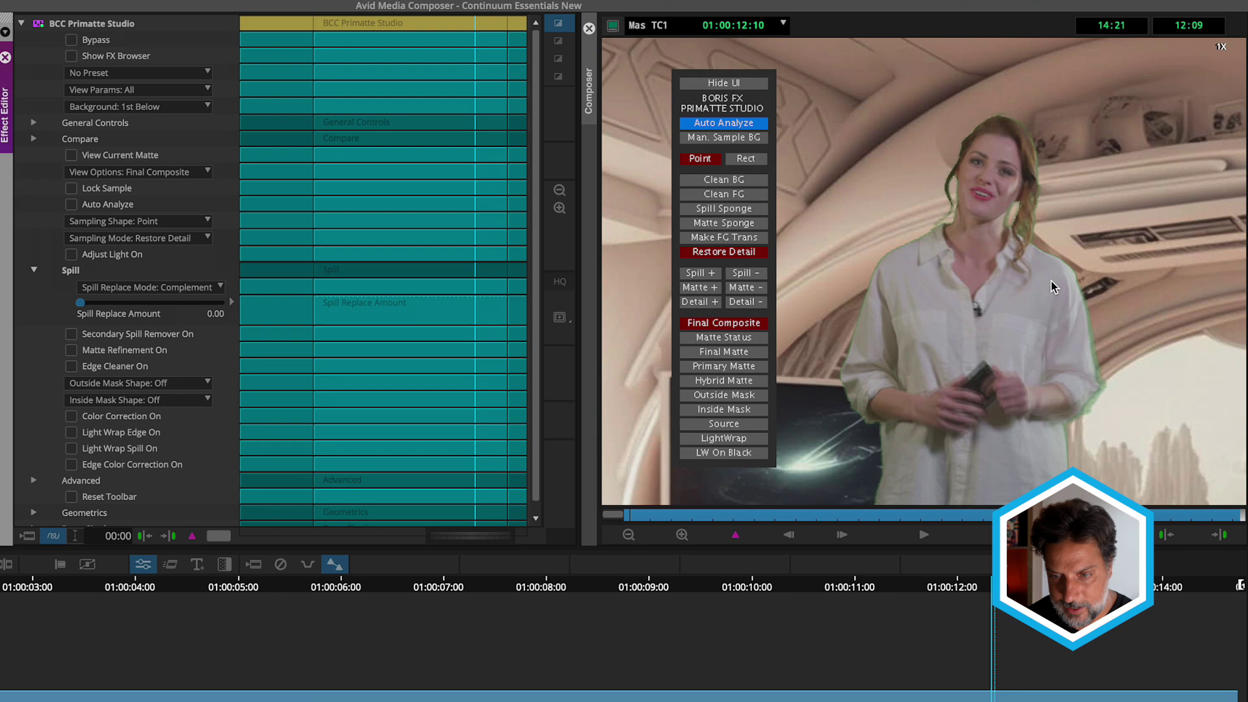
pyautogui.click(680, 534)
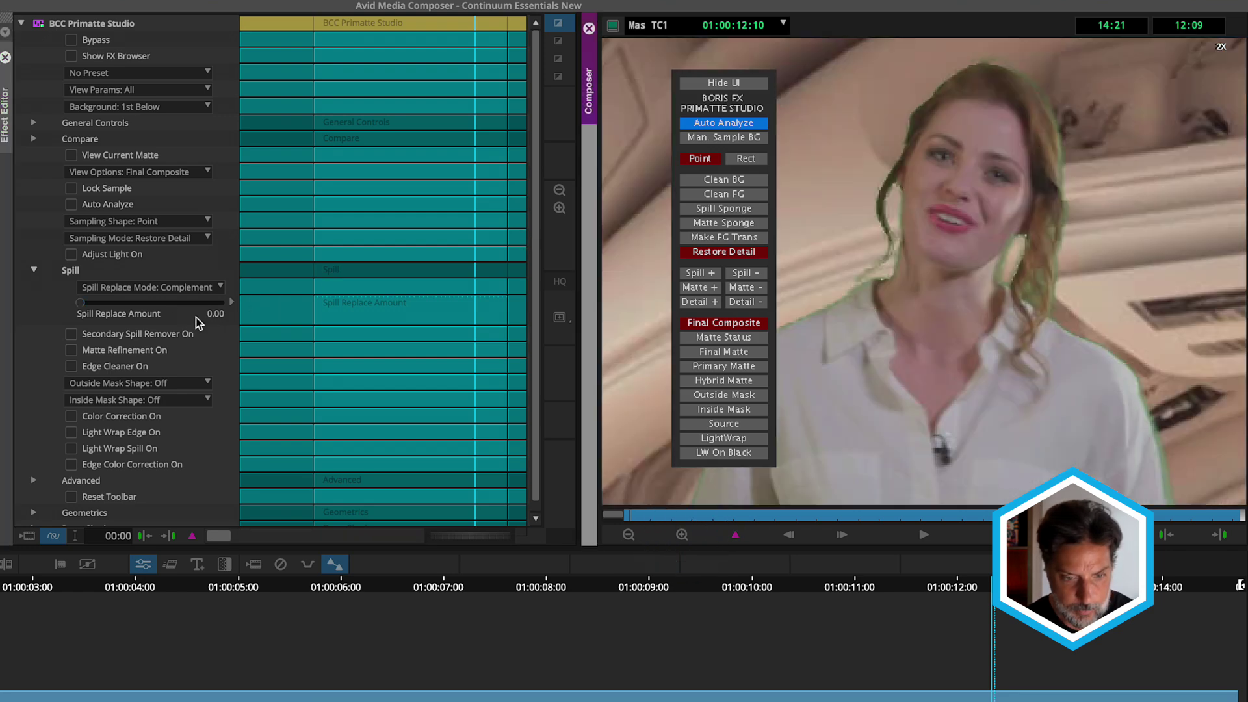
pyautogui.click(170, 293)
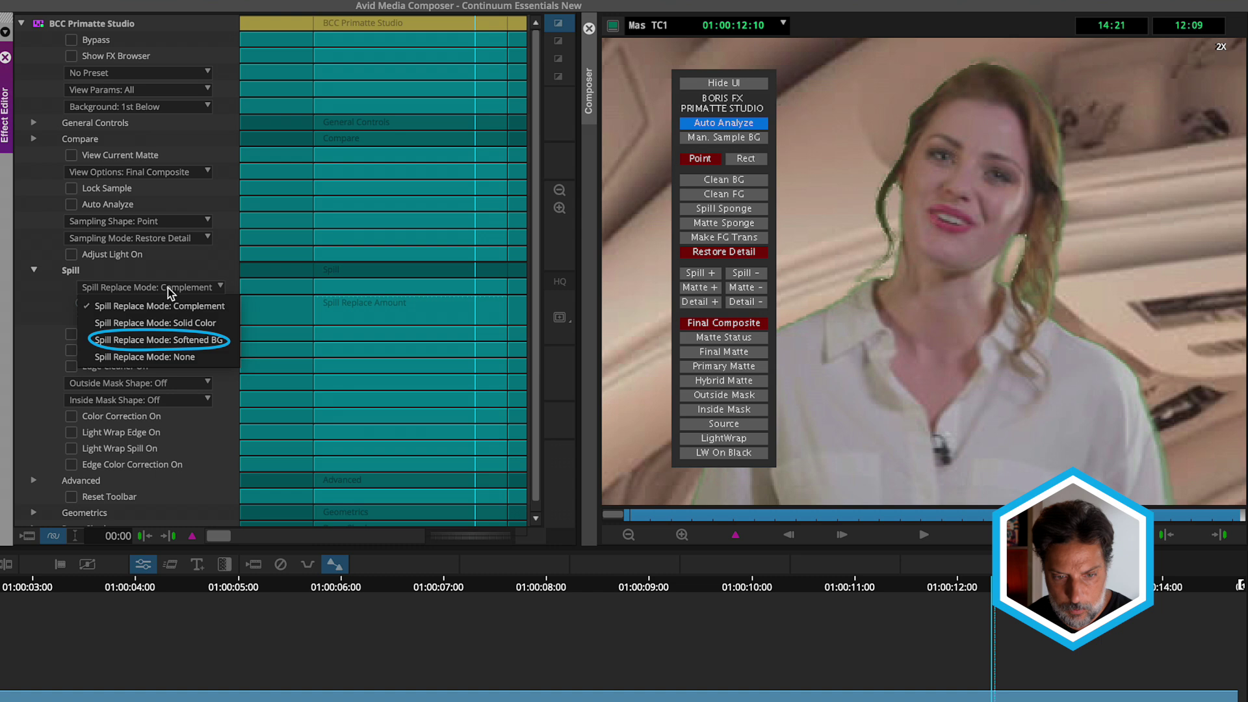
pyautogui.click(160, 340)
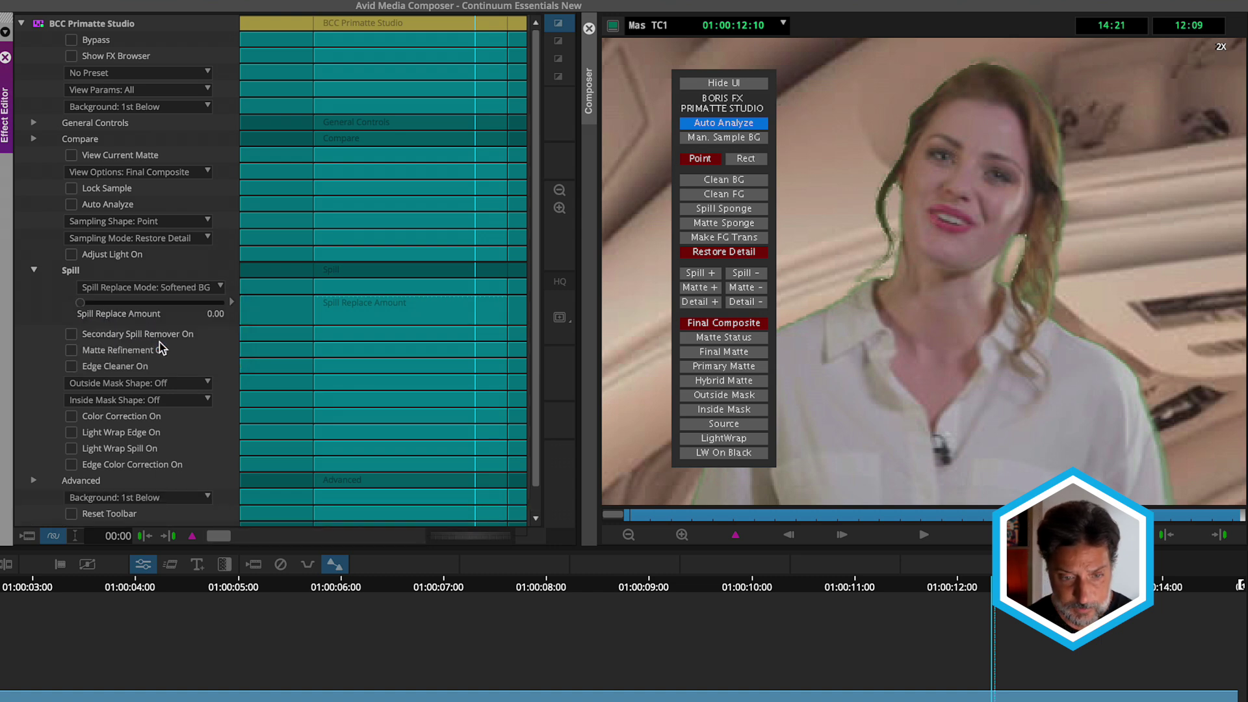
# Step: Set the Spill Replace Amount slider to 75.93
pyautogui.moveTo(536, 280); pyautogui.dragTo(538, 354)
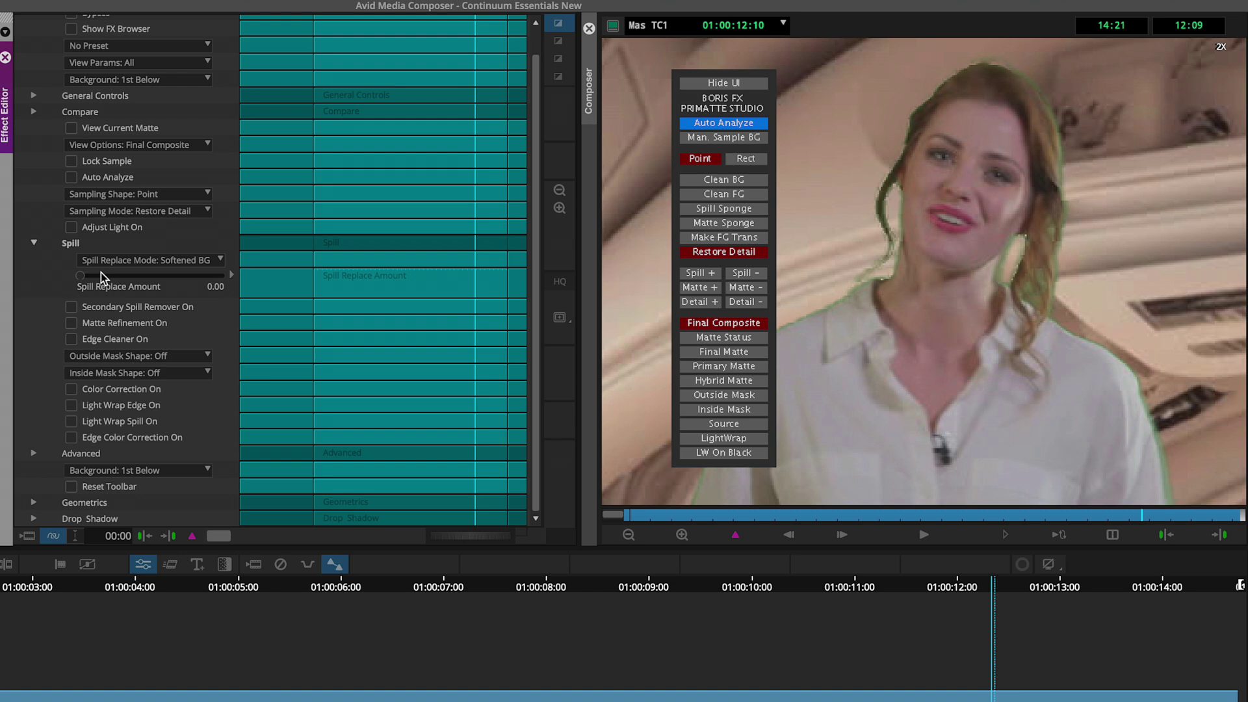
pyautogui.moveTo(84, 274); pyautogui.dragTo(221, 275)
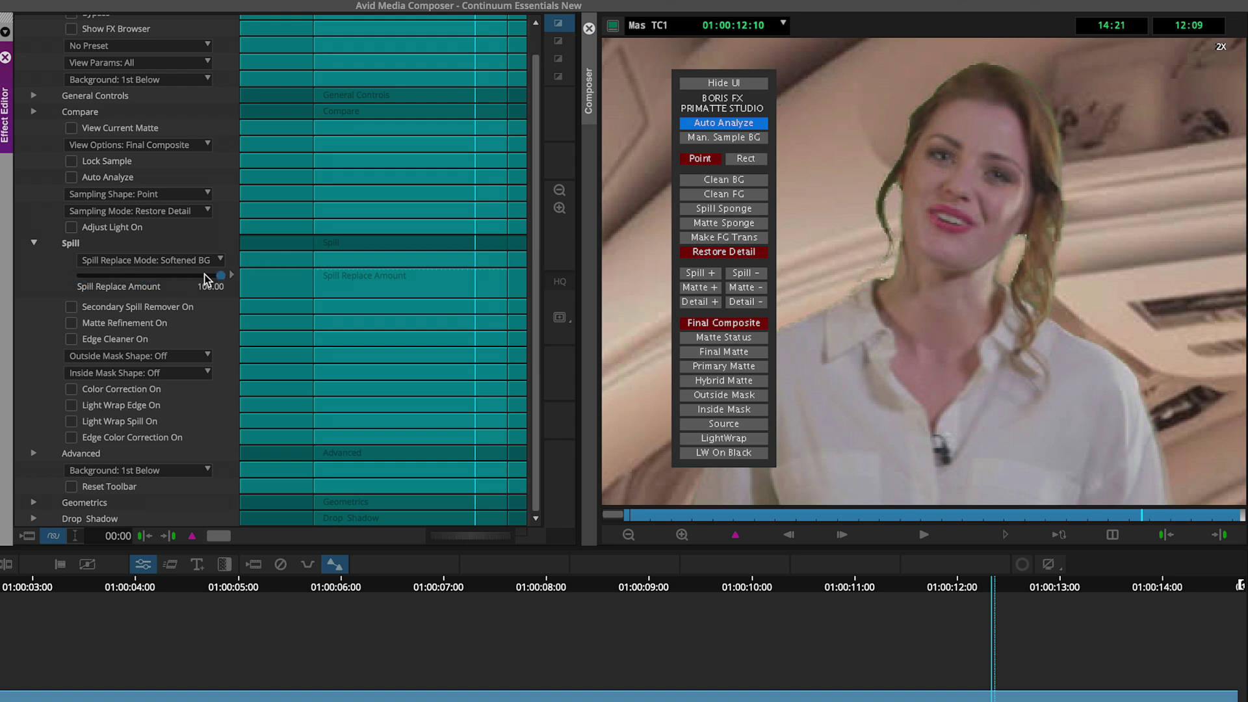
pyautogui.moveTo(204, 275); pyautogui.dragTo(156, 274)
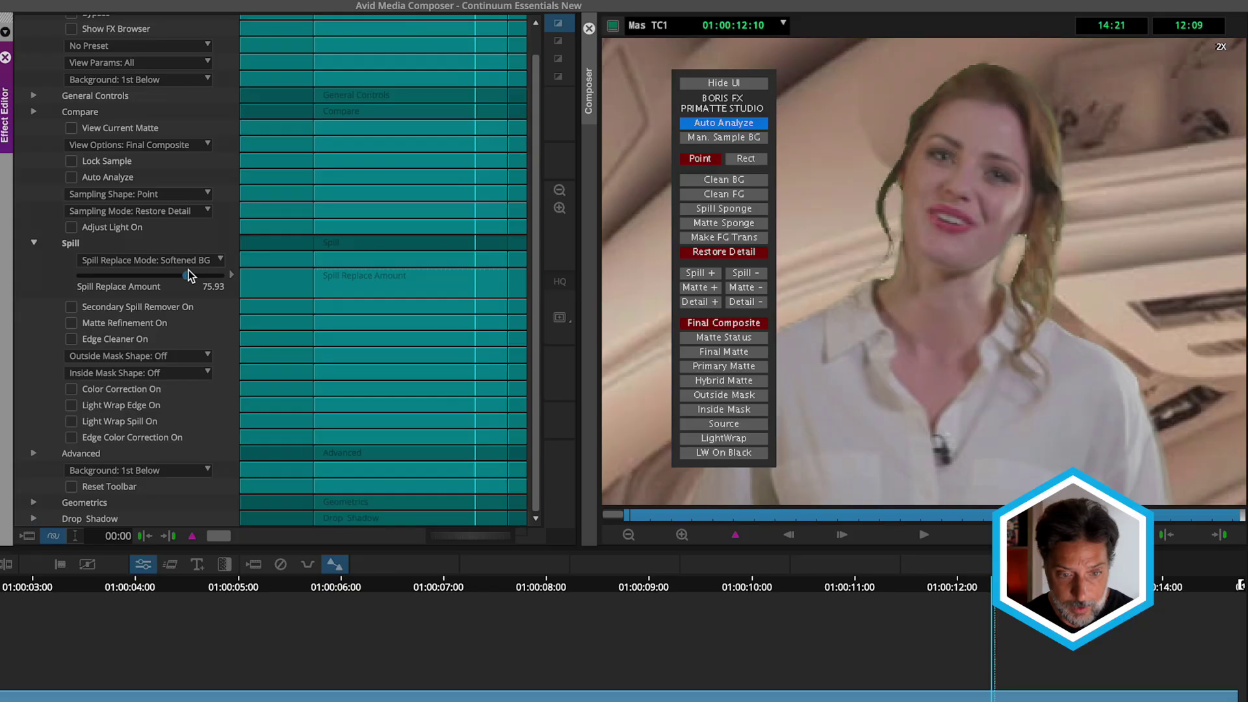
# Step: Toggle the Secondary Spill Remover to compare the key, leaving it on
pyautogui.click(71, 308)
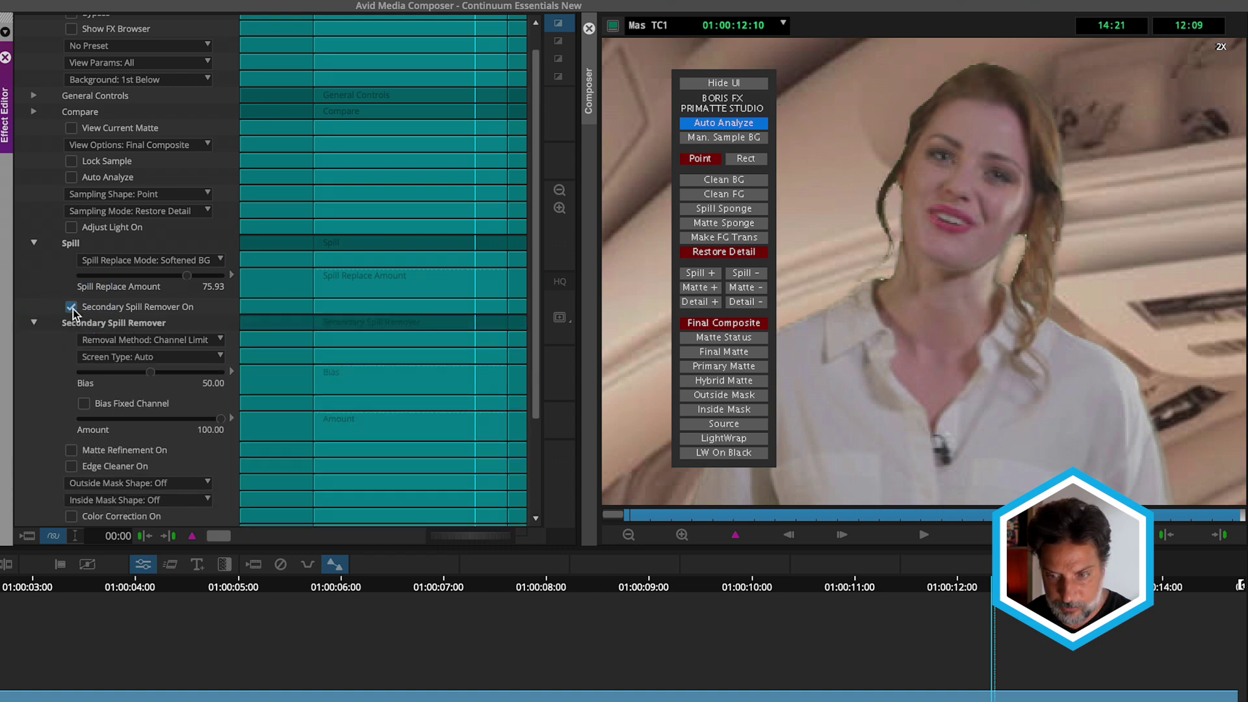
pyautogui.click(72, 308)
pyautogui.click(71, 308)
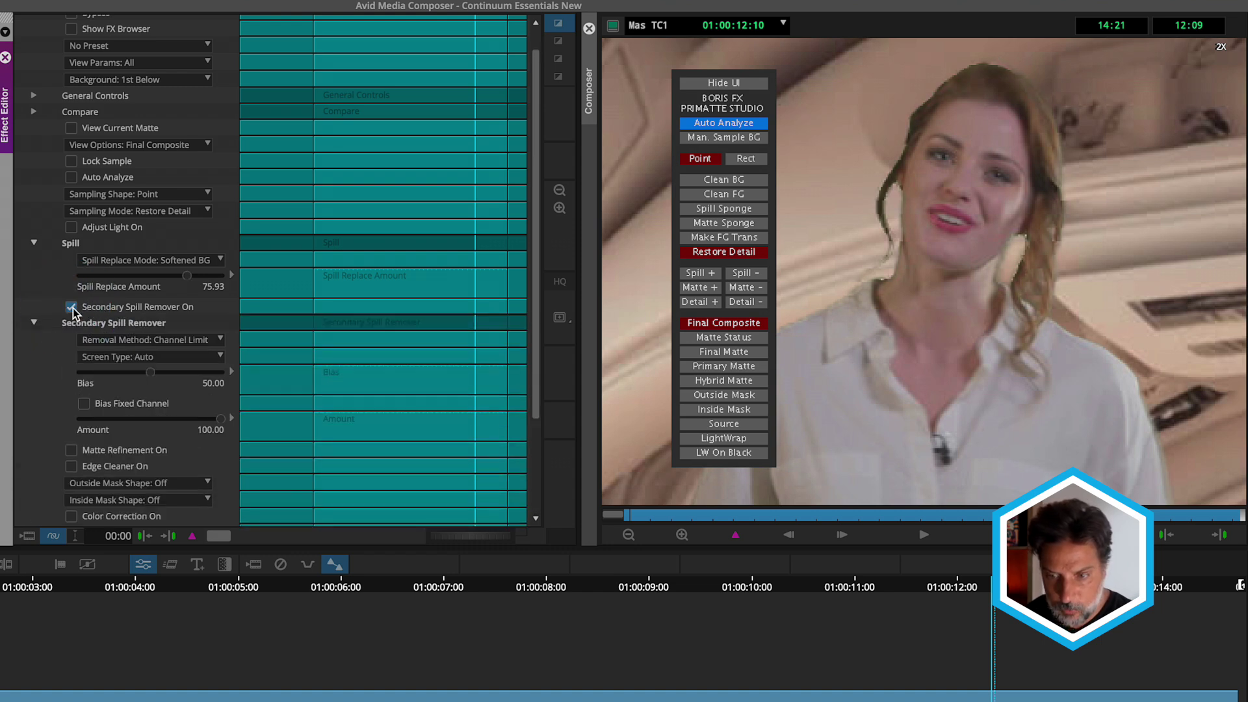
pyautogui.click(72, 308)
pyautogui.click(72, 307)
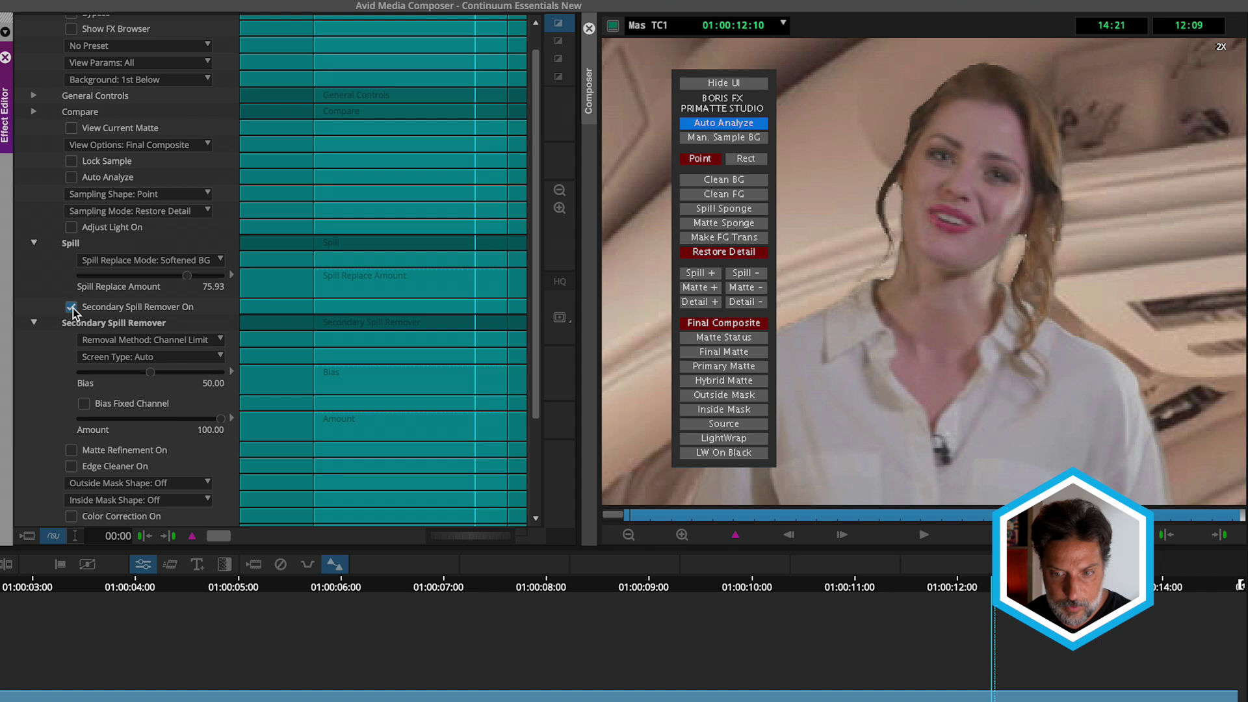
pyautogui.click(72, 308)
pyautogui.click(71, 307)
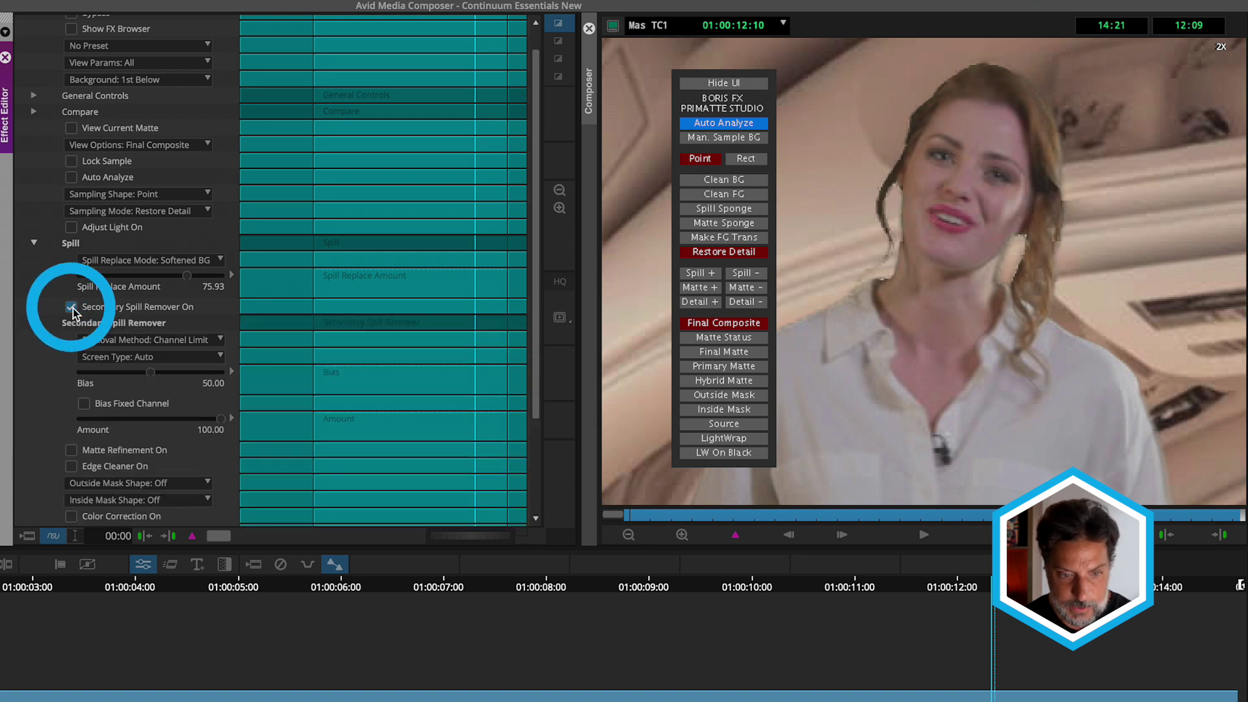
# Step: Lower Spill Replace Amount to 51.23 and set the secondary spill Bias to 58.64
pyautogui.moveTo(184, 276)
pyautogui.mouseDown()
pyautogui.moveTo(139, 279)
pyautogui.moveTo(151, 278)
pyautogui.mouseUp()
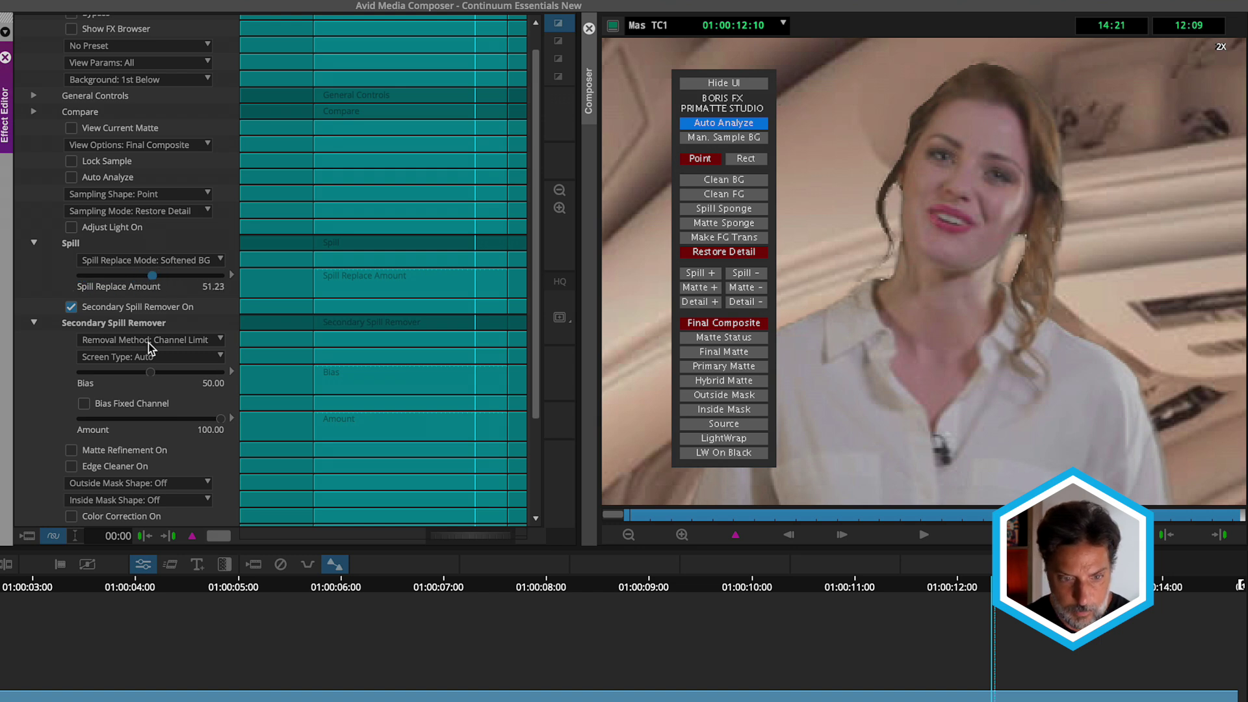
pyautogui.moveTo(150, 371); pyautogui.dragTo(134, 379)
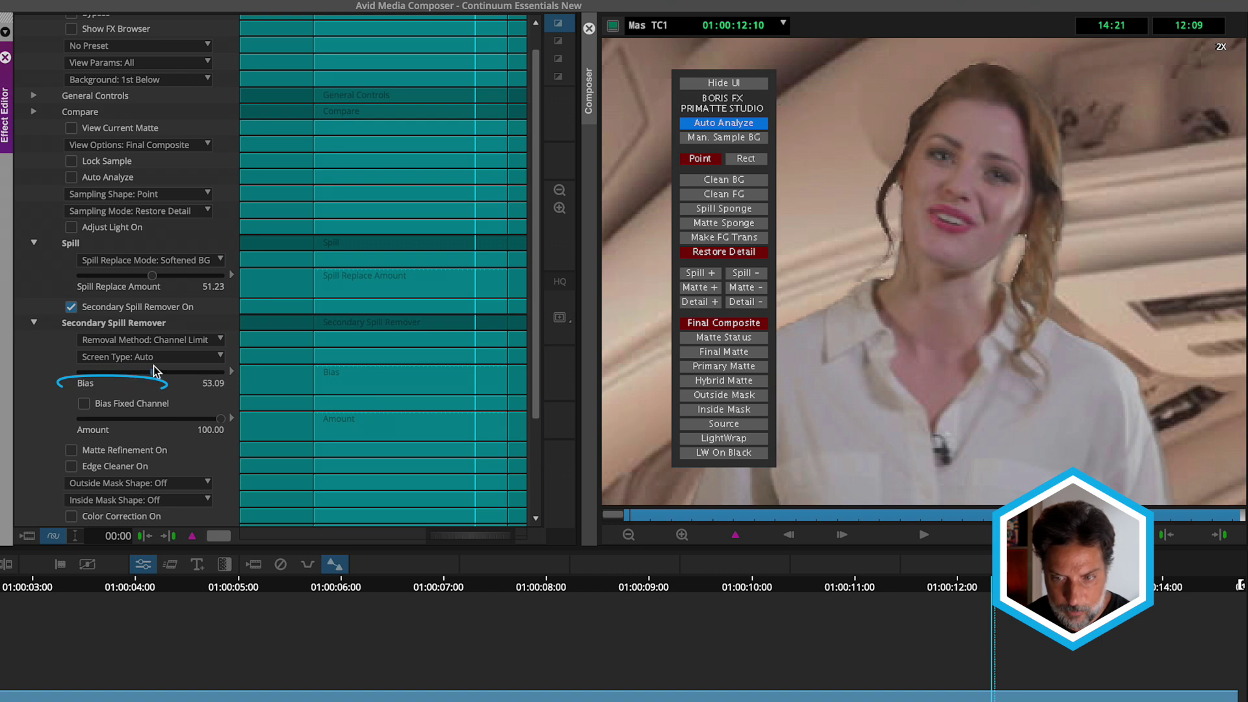
pyautogui.moveTo(154, 371)
pyautogui.mouseDown()
pyautogui.moveTo(168, 368)
pyautogui.moveTo(134, 374)
pyautogui.moveTo(170, 365)
pyautogui.moveTo(162, 373)
pyautogui.mouseUp()
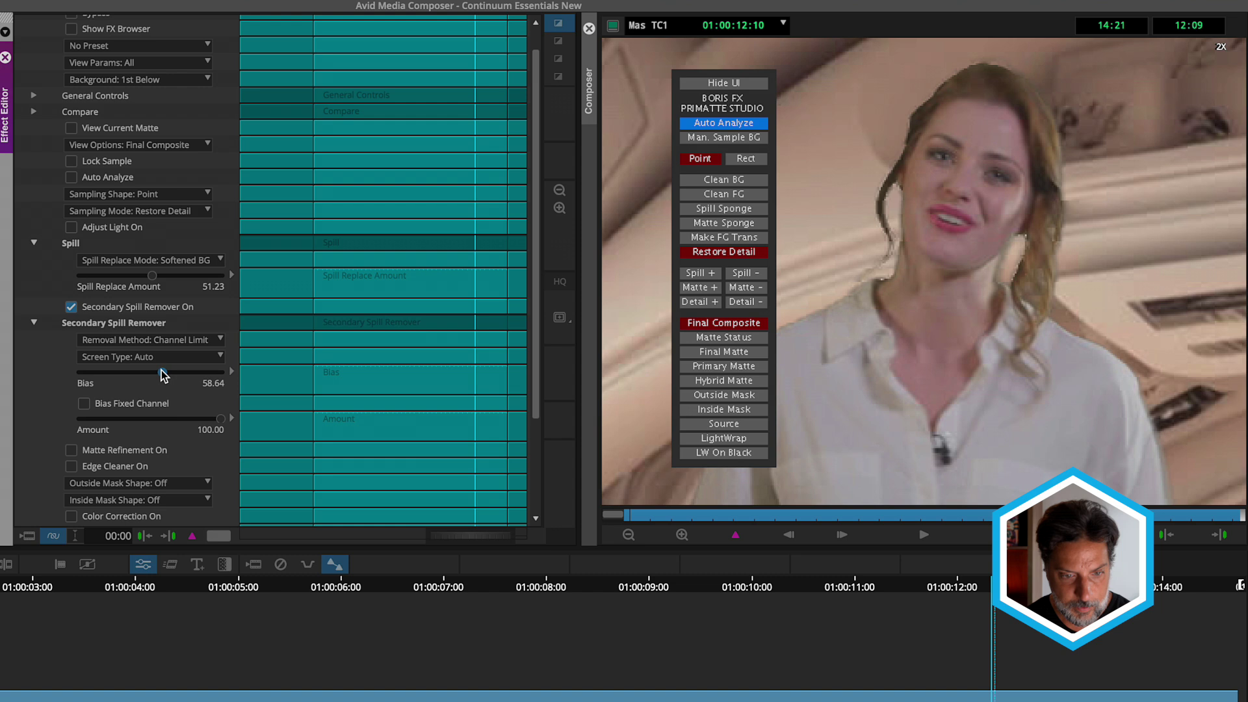
pyautogui.click(34, 322)
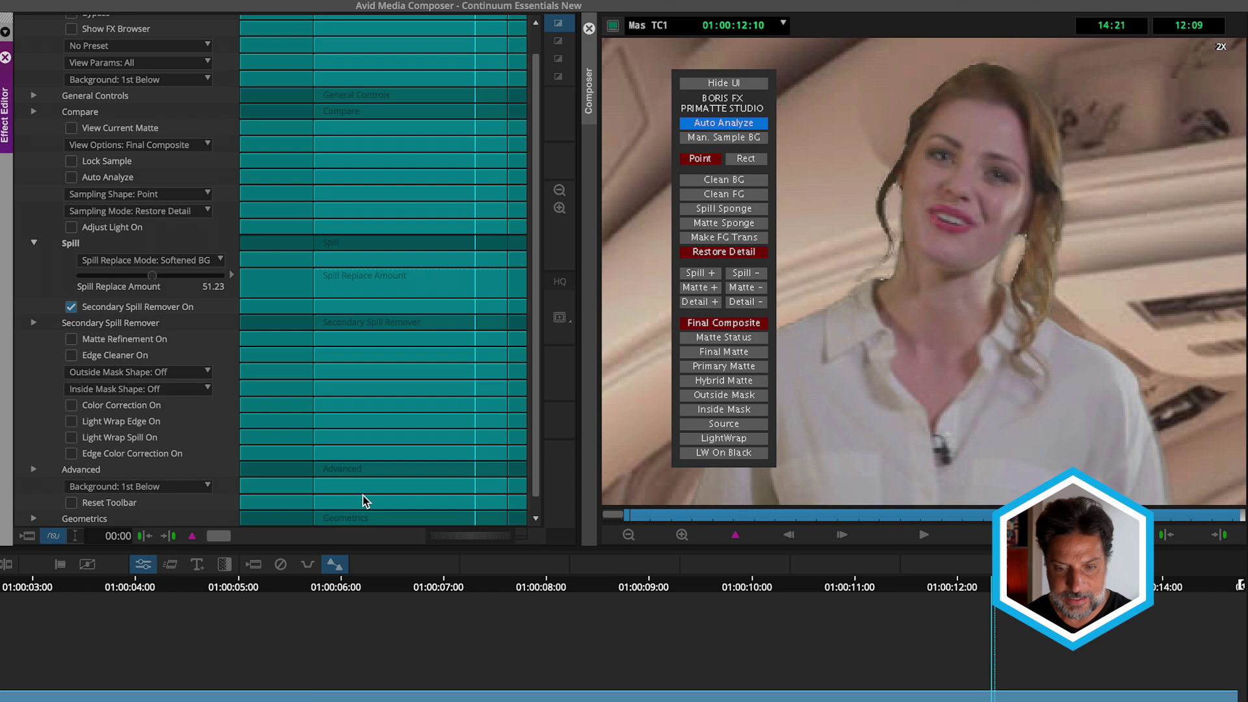
# Step: Play the composite at 1X, stop at 01:00:07:13, and open the Outside Mask Shape choices
pyautogui.click(654, 508)
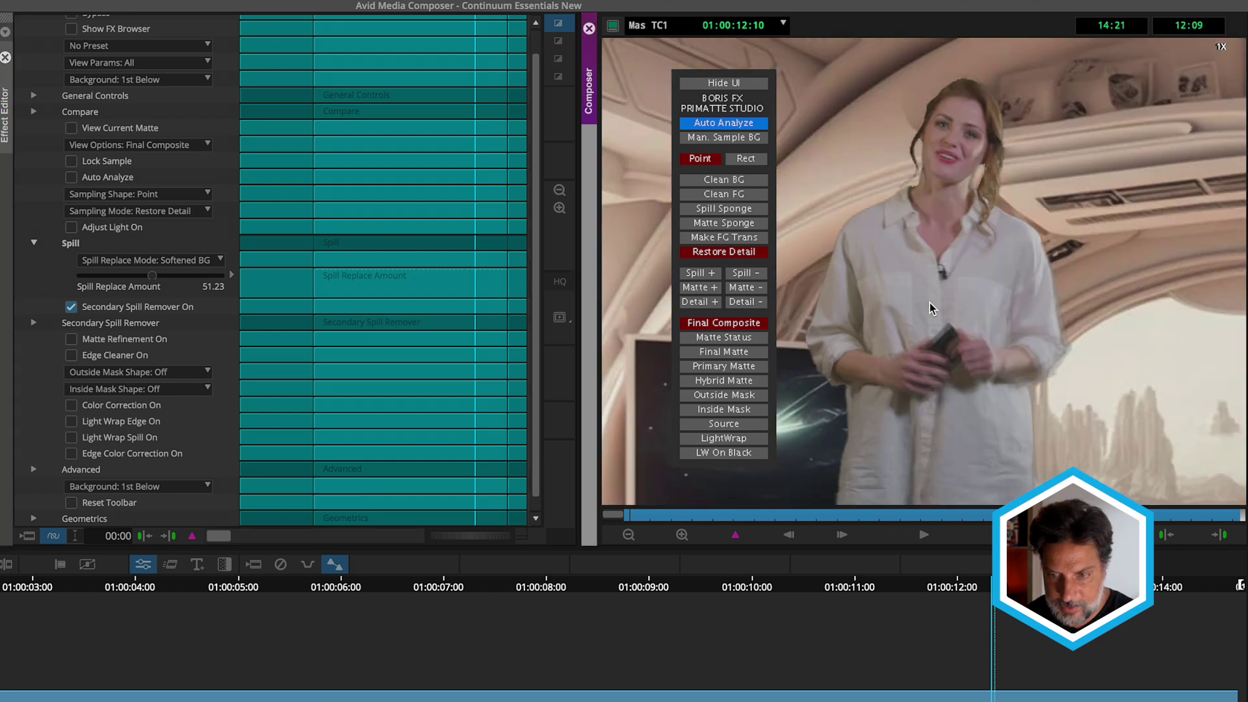
pyautogui.click(925, 535)
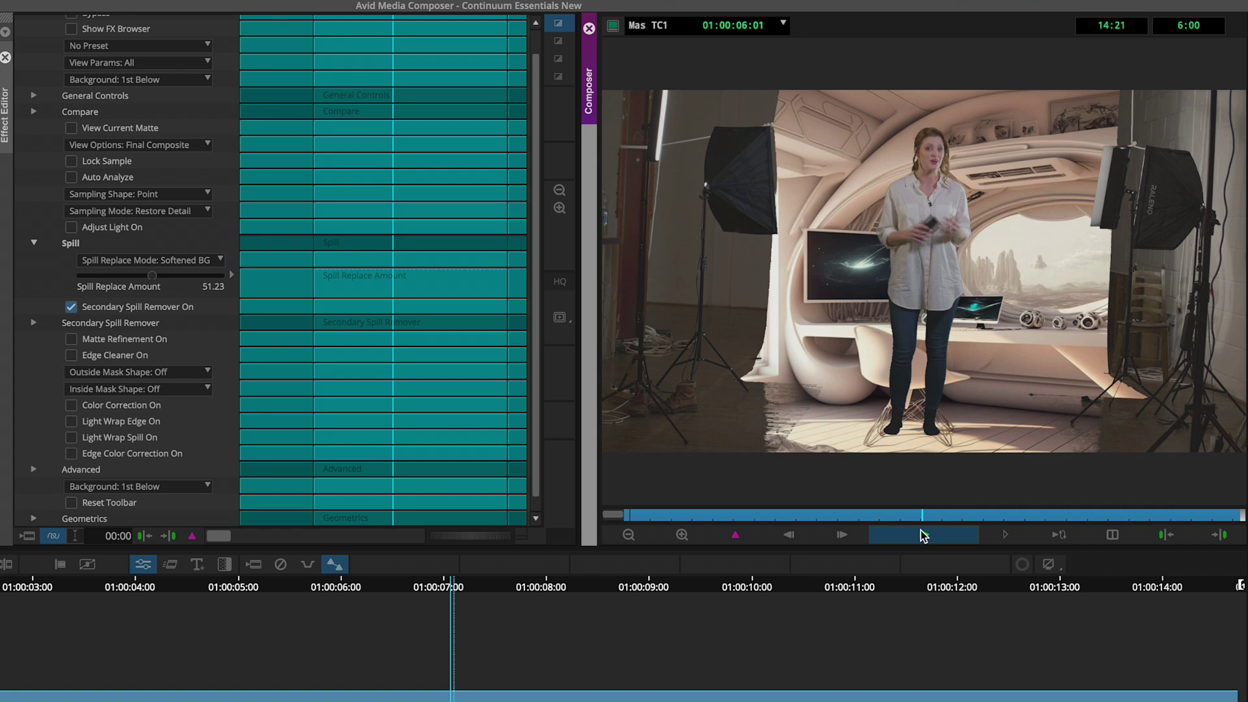
pyautogui.click(923, 534)
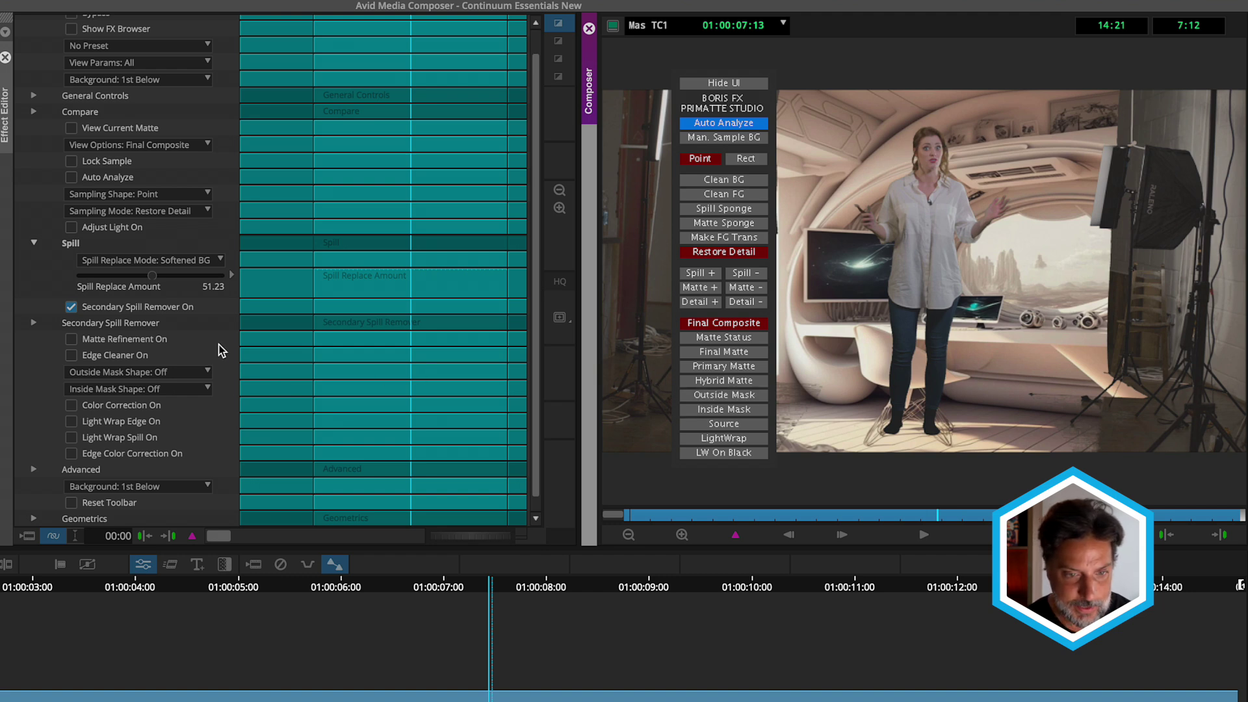
pyautogui.click(33, 242)
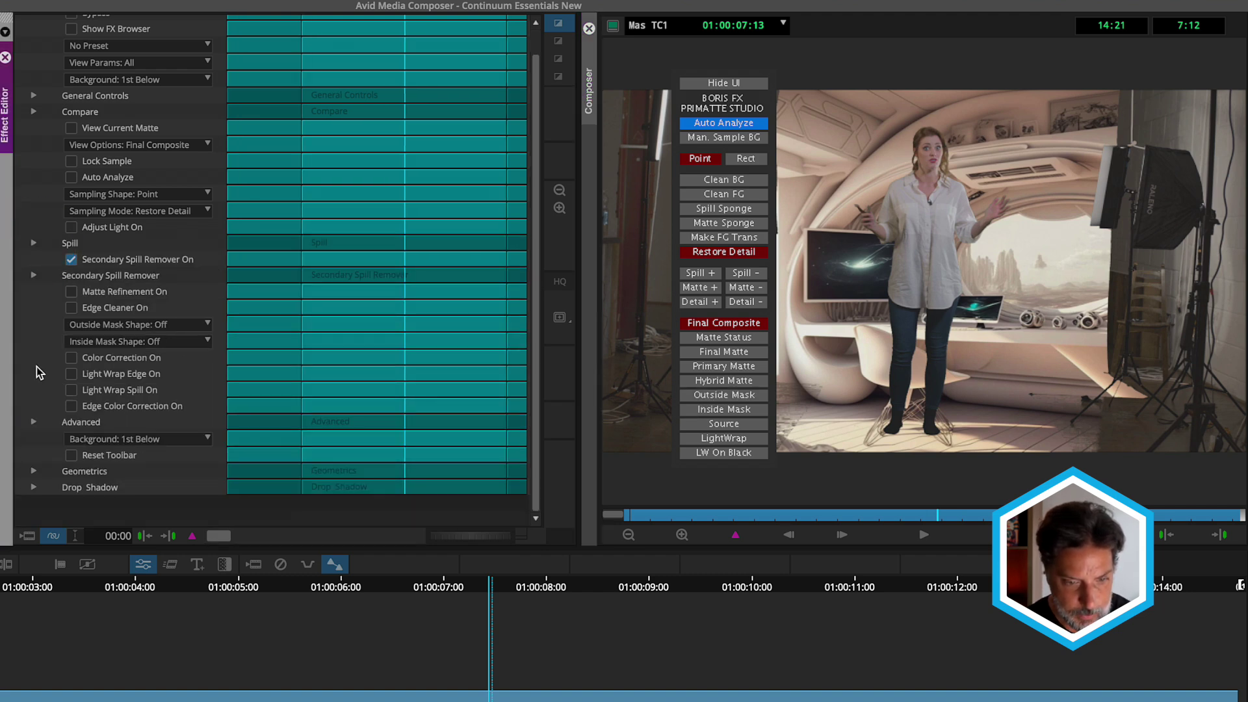
pyautogui.click(114, 327)
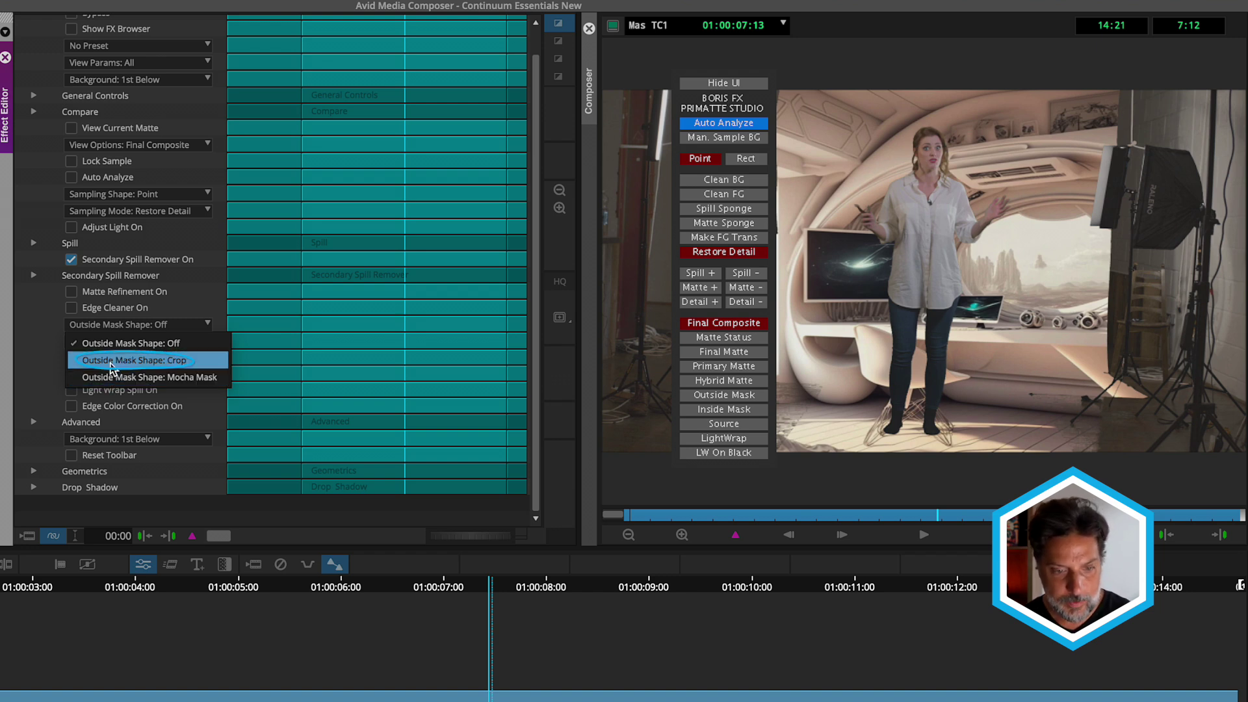
# Step: Set Outside Mask Shape to Crop, pulling both sides in past the studio lights on Final Matte
pyautogui.click(111, 361)
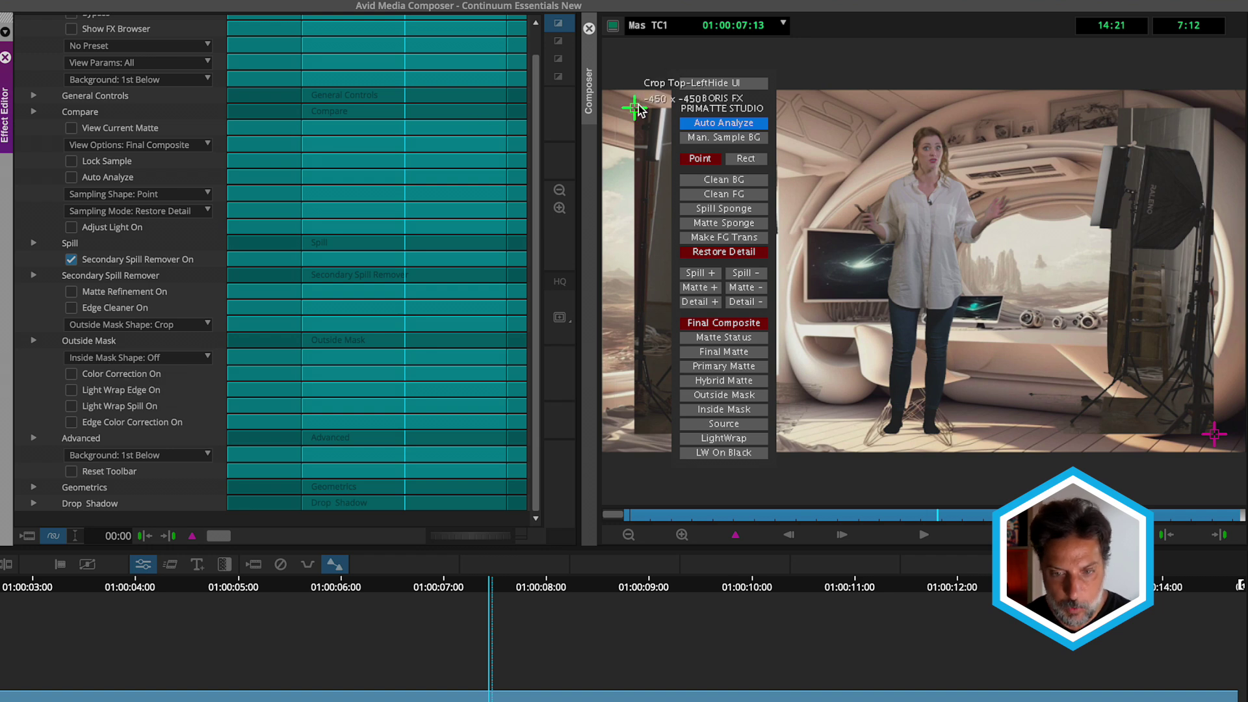
pyautogui.moveTo(640, 107); pyautogui.dragTo(823, 104)
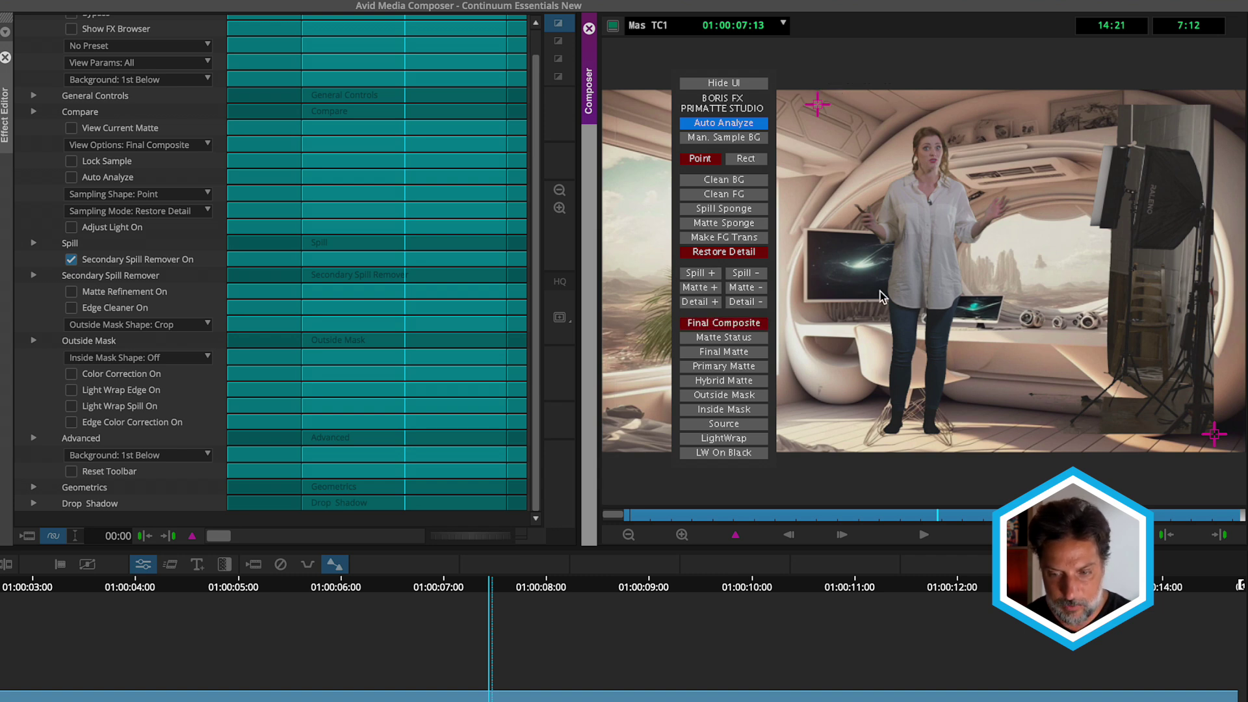
pyautogui.moveTo(1214, 434); pyautogui.dragTo(1063, 442)
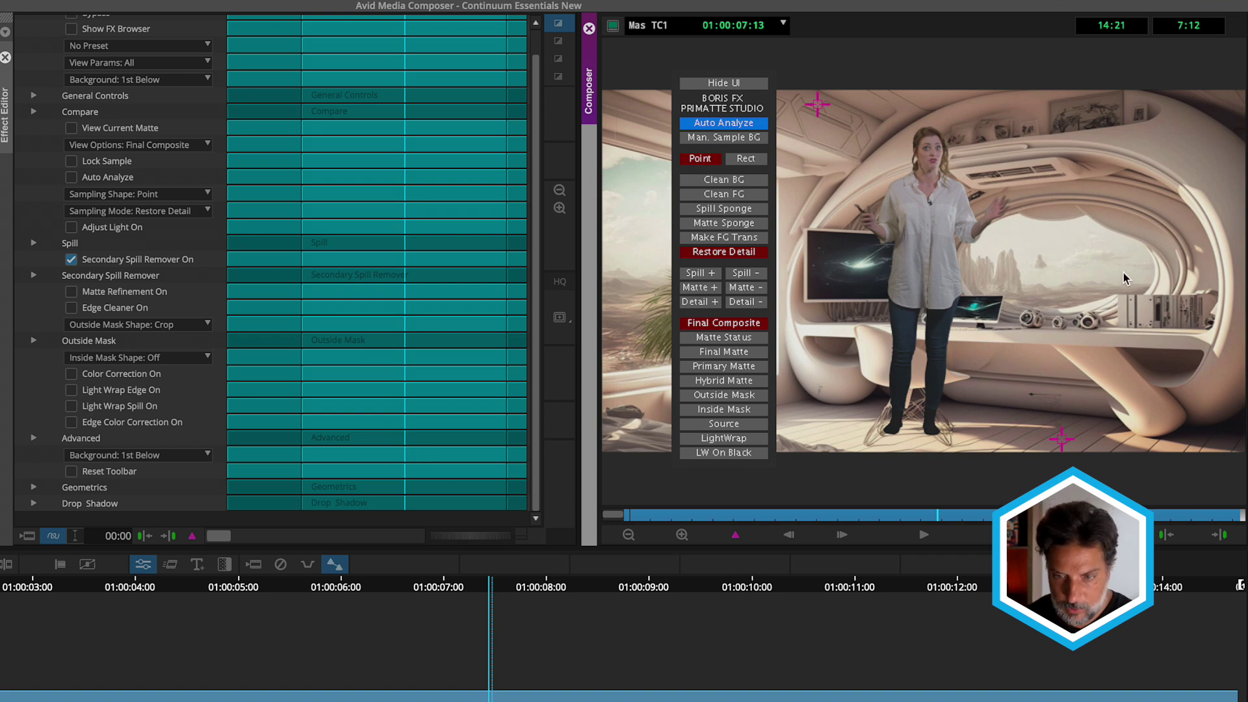
pyautogui.click(723, 352)
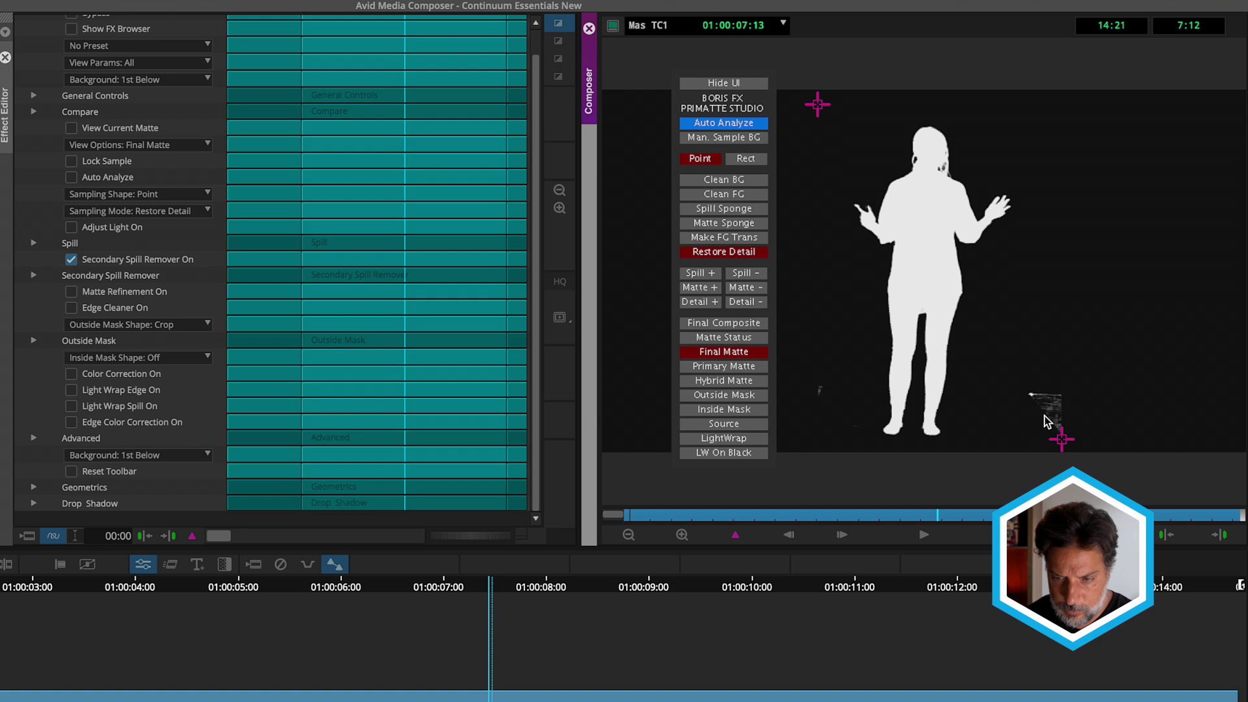
pyautogui.moveTo(1060, 440); pyautogui.dragTo(1018, 442)
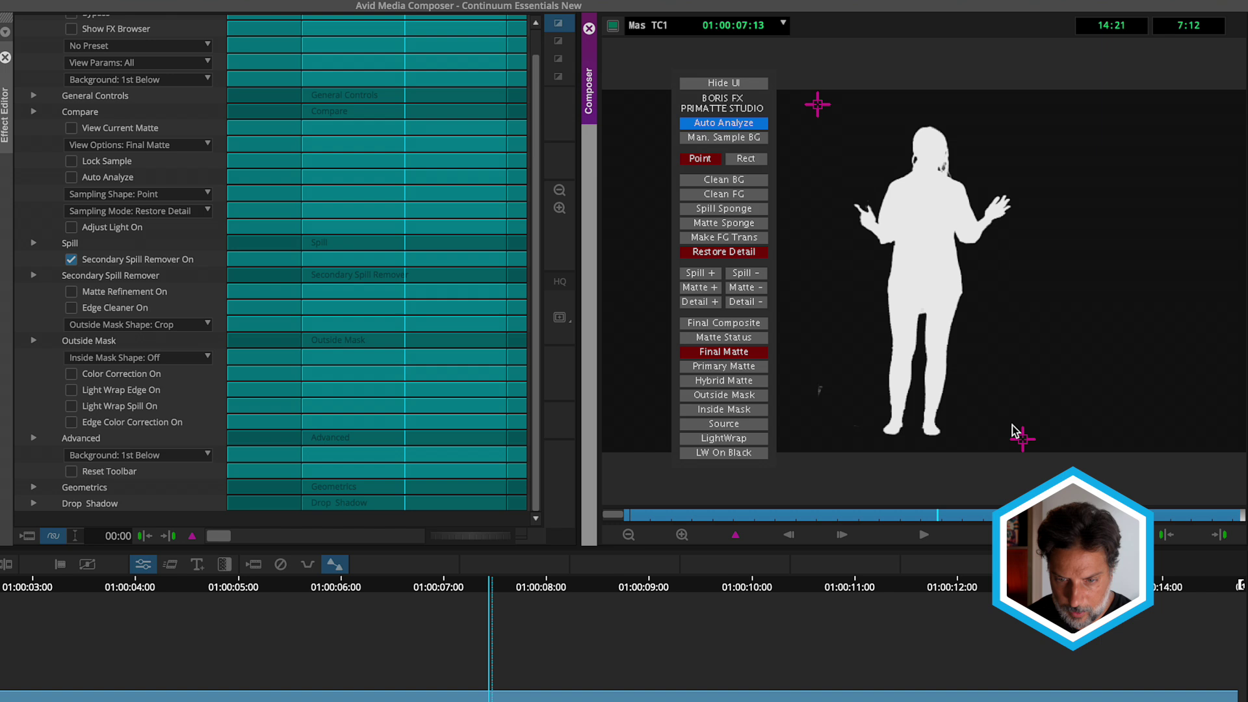
# Step: Switch to Final Composite, zoom the viewer to 2X and pan over the presenter's shirt and face
pyautogui.click(744, 324)
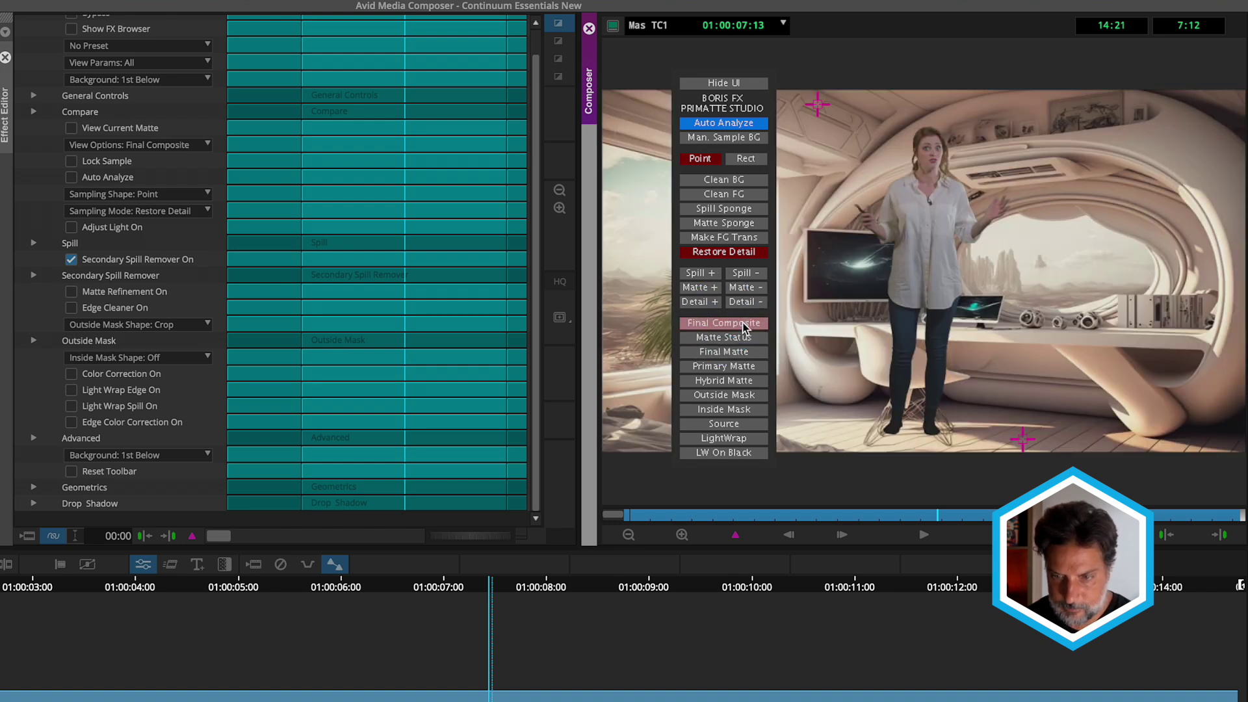
pyautogui.click(682, 535)
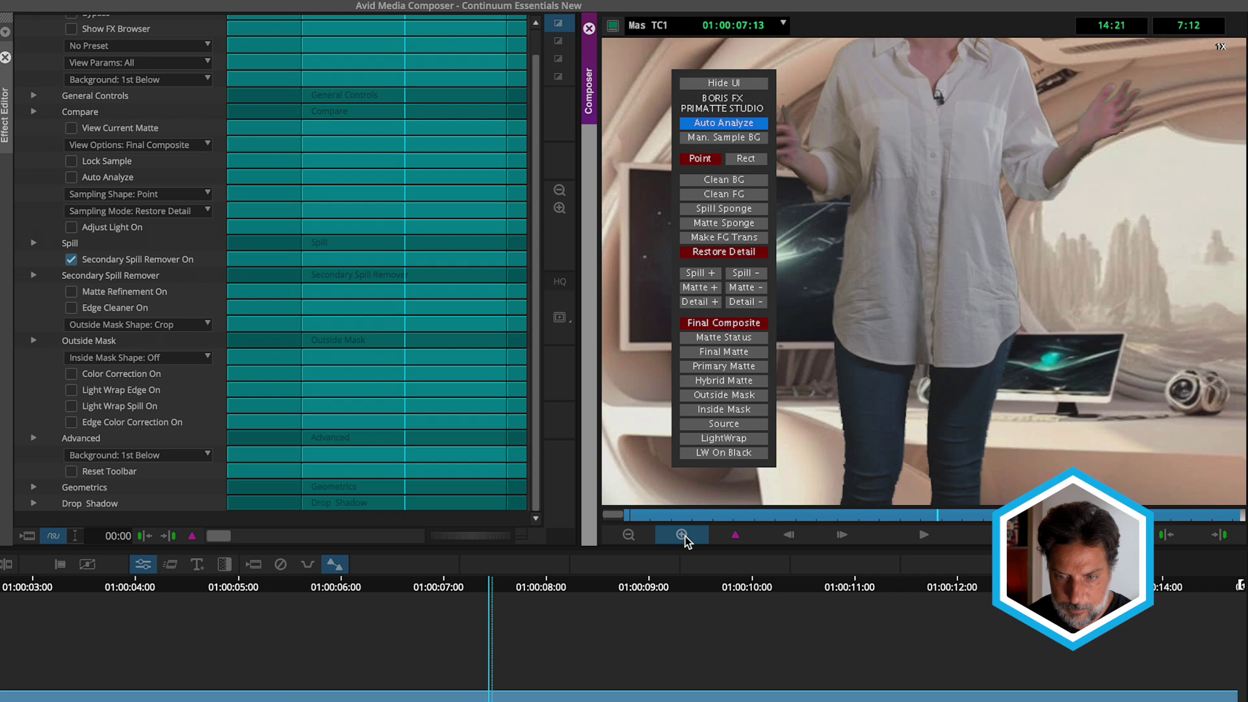
pyautogui.click(682, 535)
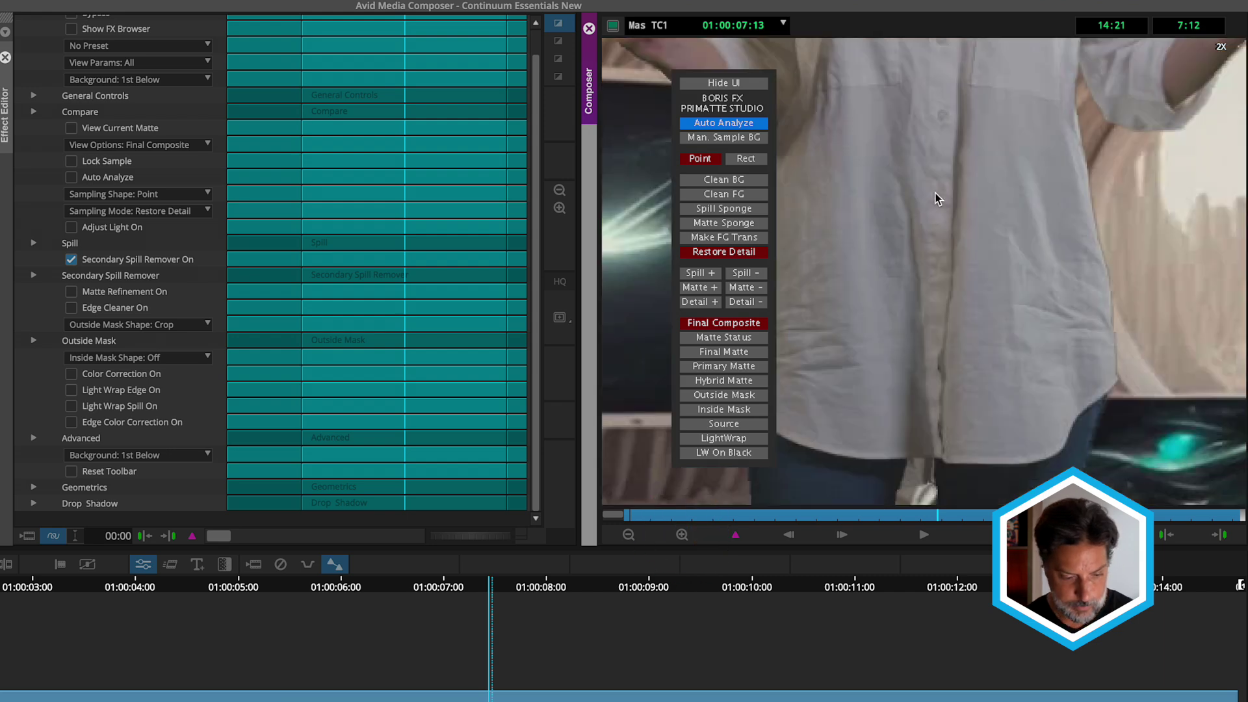
pyautogui.moveTo(929, 187); pyautogui.dragTo(991, 503)
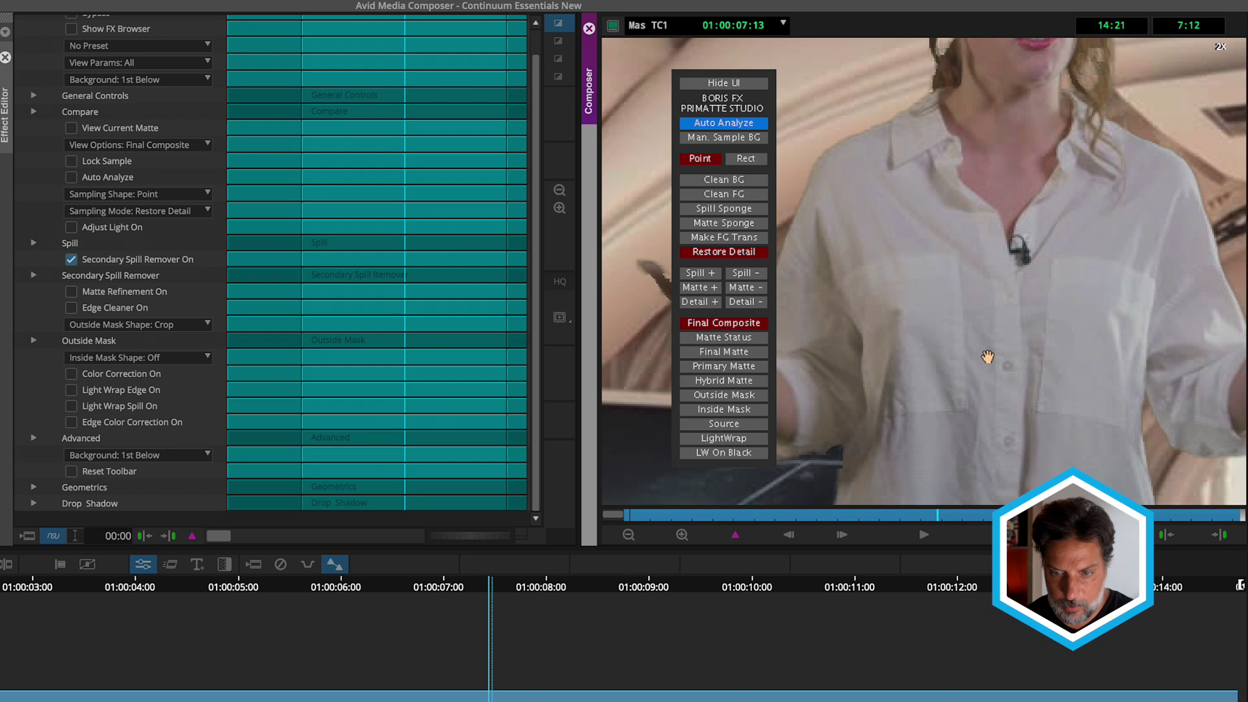
pyautogui.moveTo(986, 296); pyautogui.dragTo(965, 426)
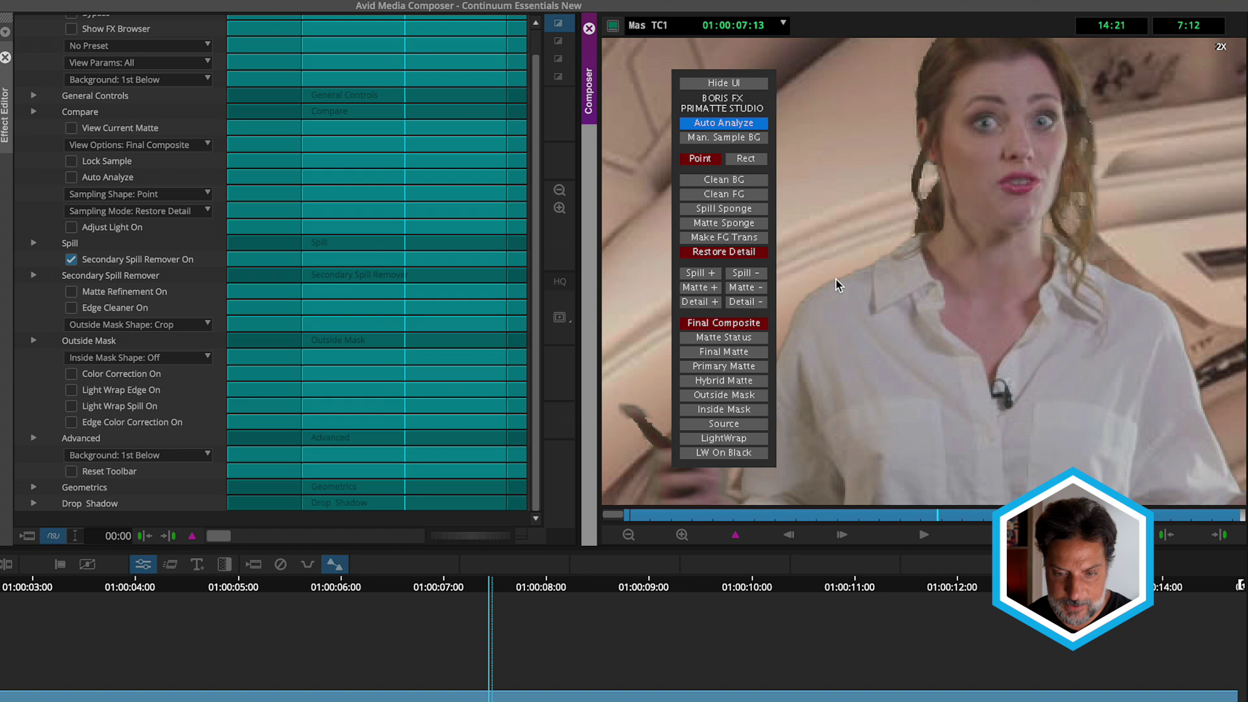
# Step: Turn on Light Wrap Edge, previewed on black, with Softness 10.49 and Lightness -0.32
pyautogui.click(730, 458)
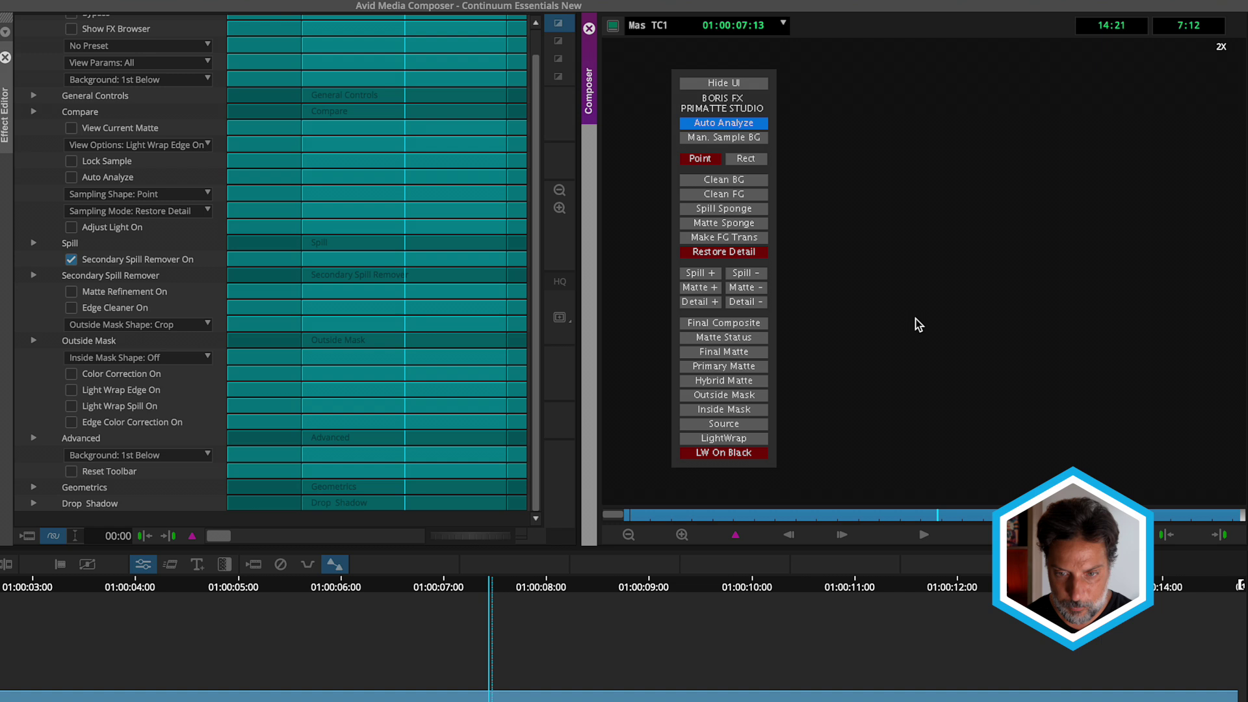
pyautogui.click(72, 389)
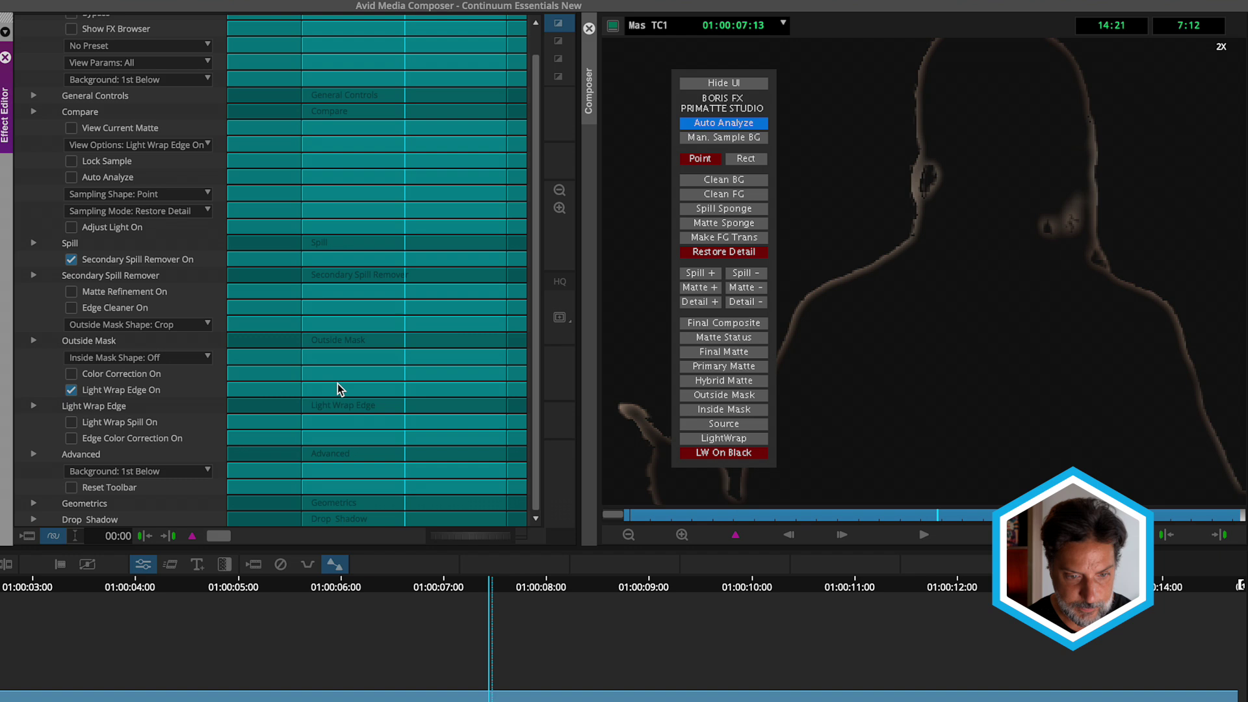
pyautogui.click(34, 407)
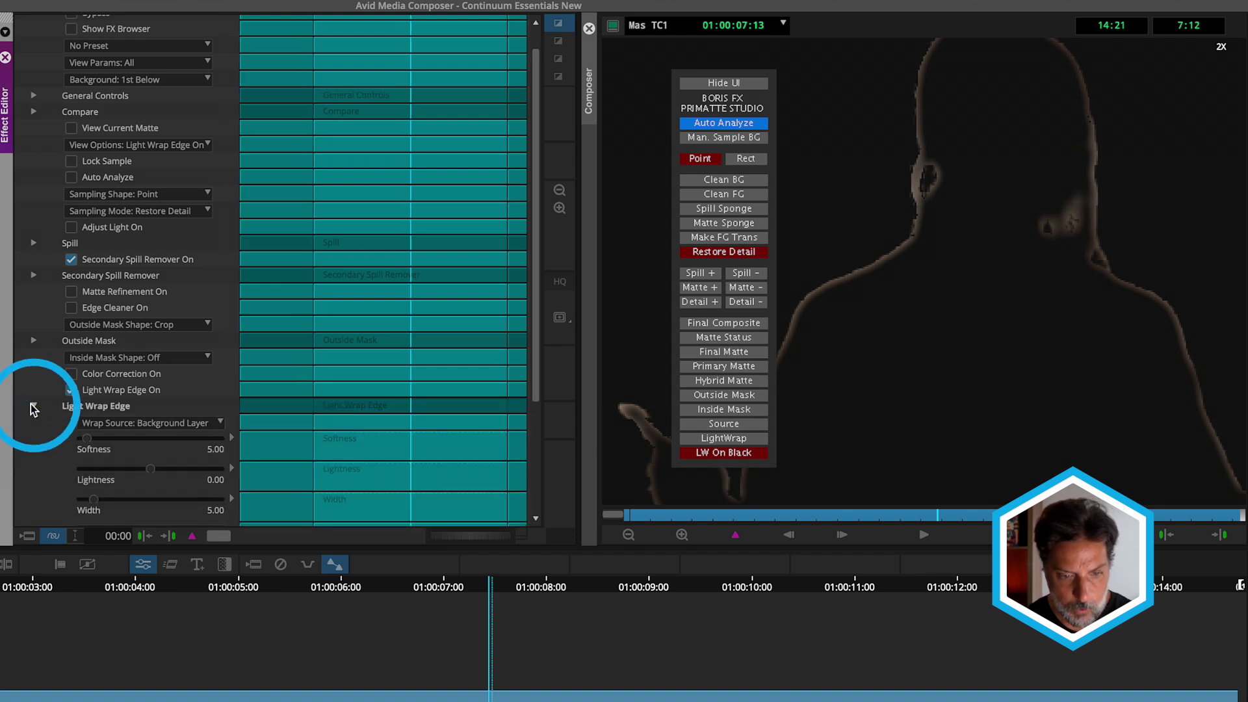
pyautogui.scroll(-3, 39, 448)
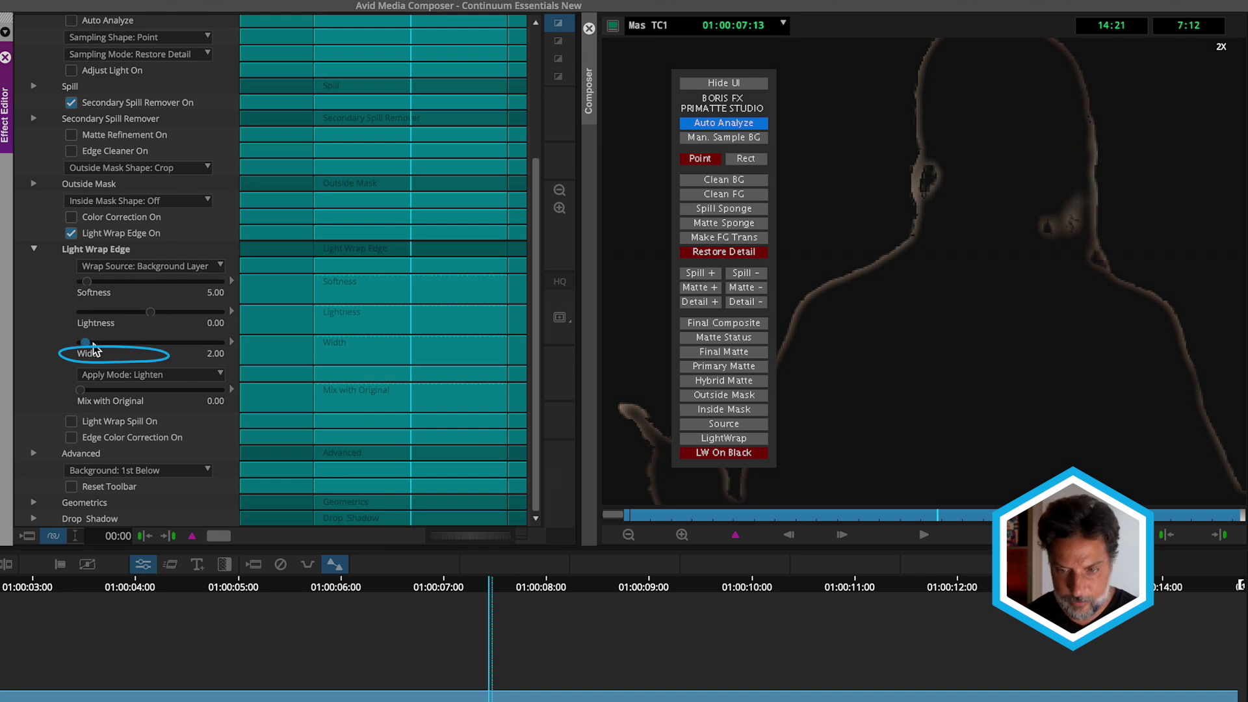
pyautogui.click(96, 283)
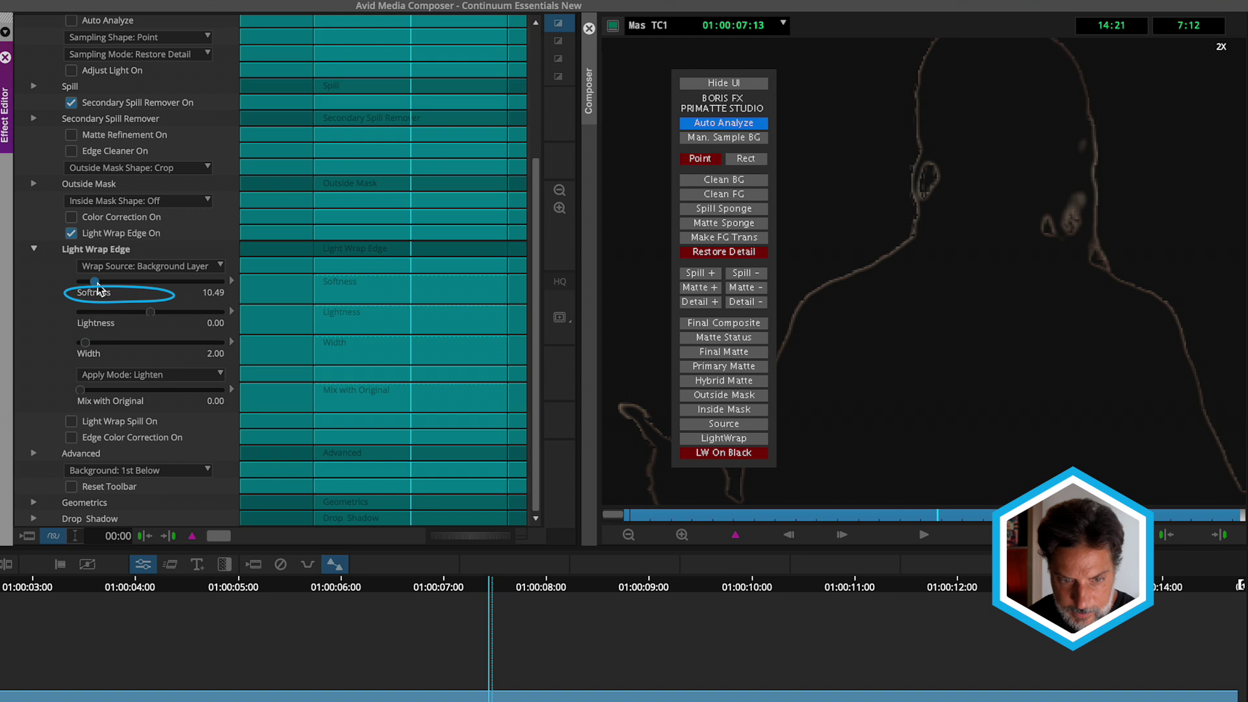
pyautogui.moveTo(146, 312)
pyautogui.mouseDown()
pyautogui.moveTo(120, 311)
pyautogui.moveTo(165, 304)
pyautogui.moveTo(133, 313)
pyautogui.mouseUp()
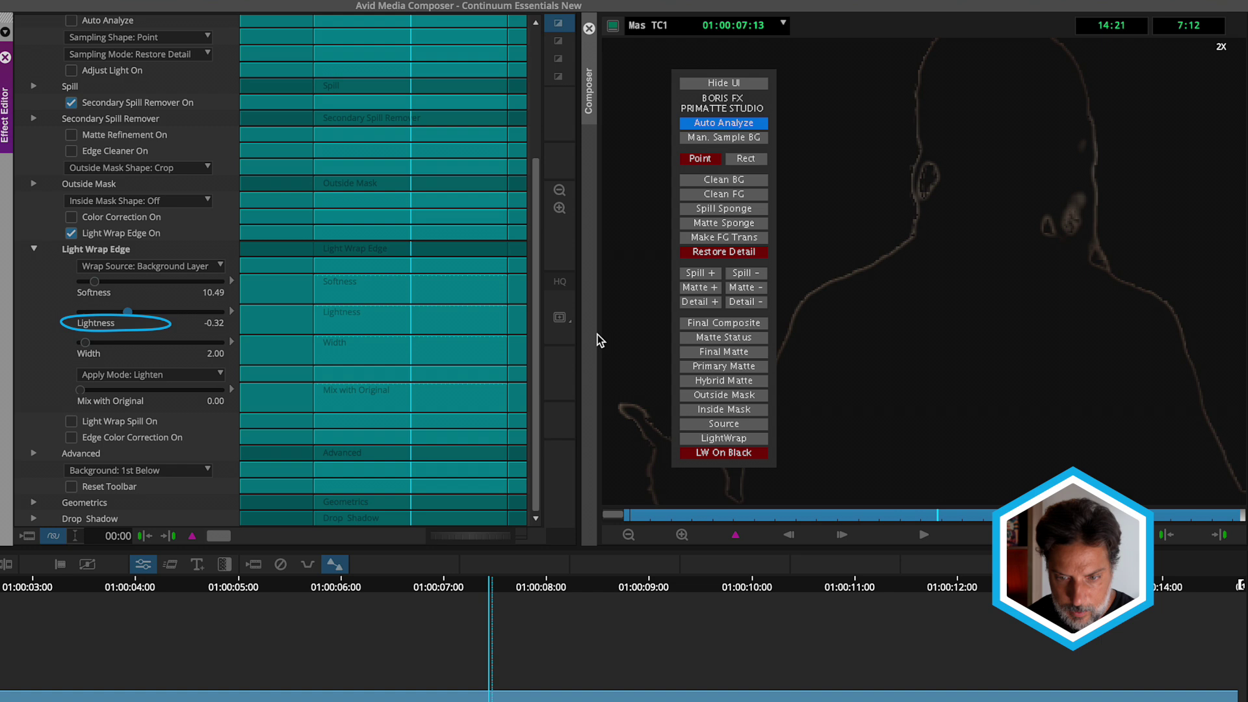
# Step: Compare the final composite with Light Wrap Edge toggled off and on repeatedly
pyautogui.click(732, 323)
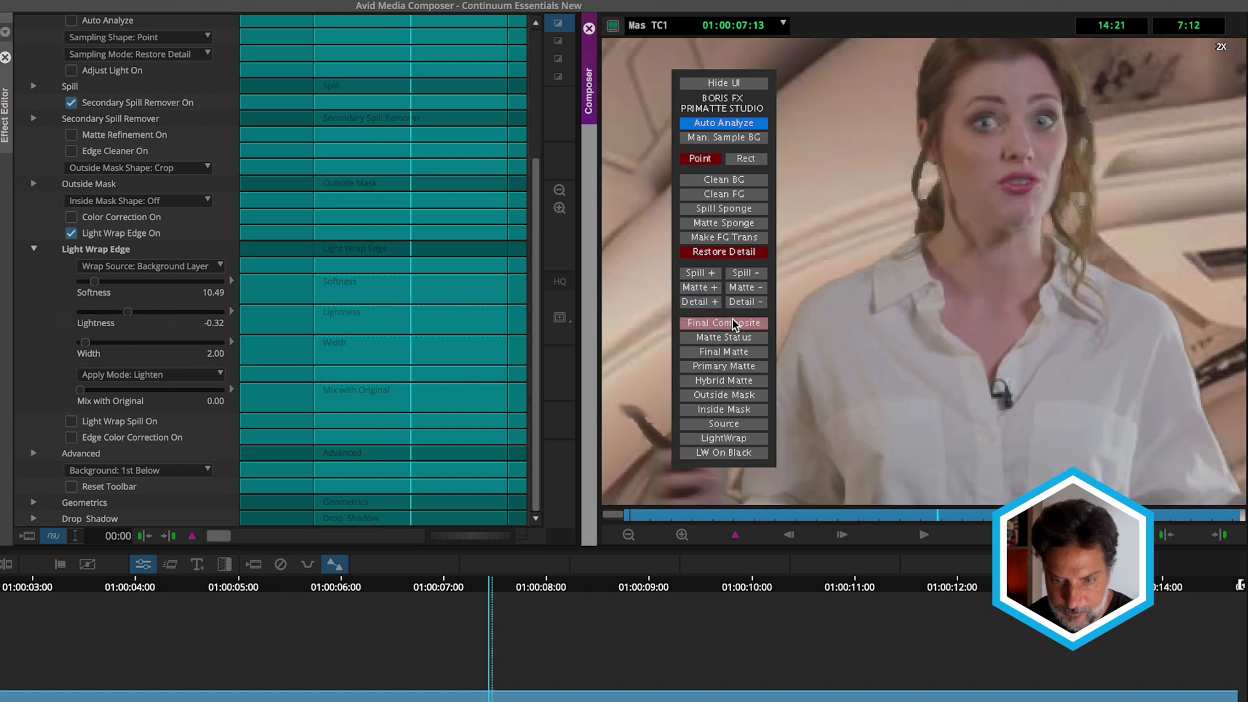
pyautogui.click(71, 234)
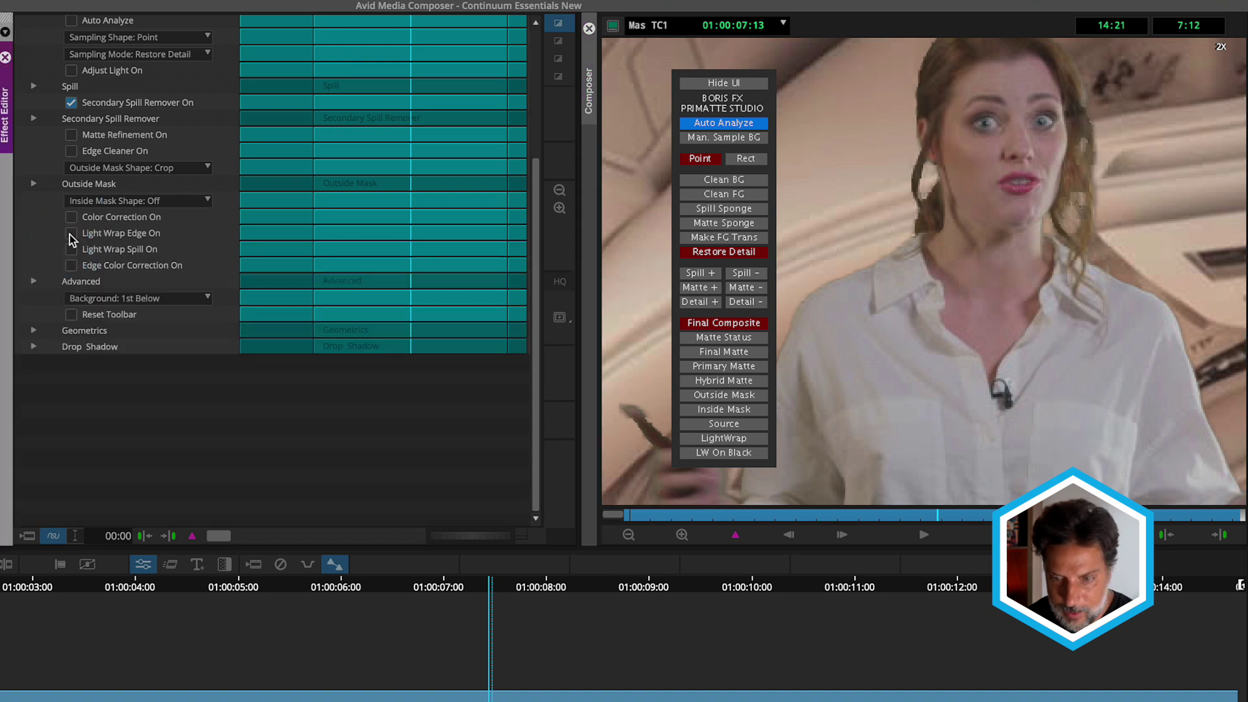
pyautogui.click(71, 234)
pyautogui.click(71, 234)
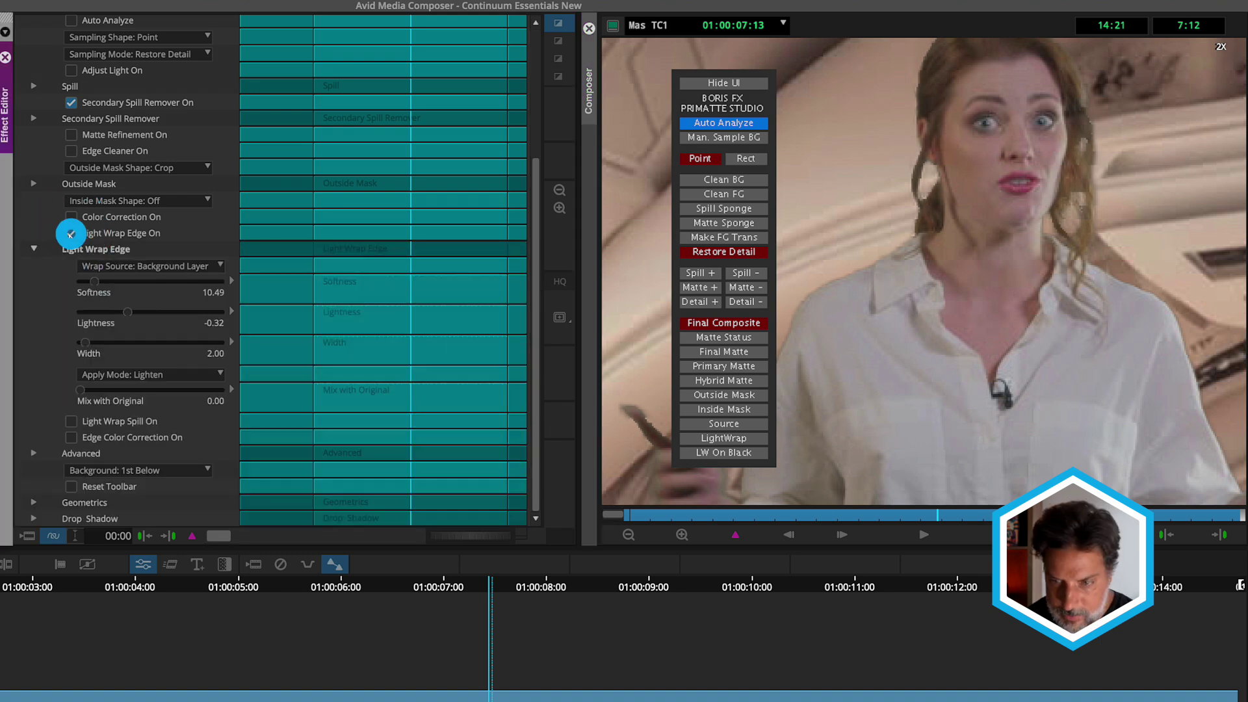
pyautogui.click(70, 234)
pyautogui.click(71, 234)
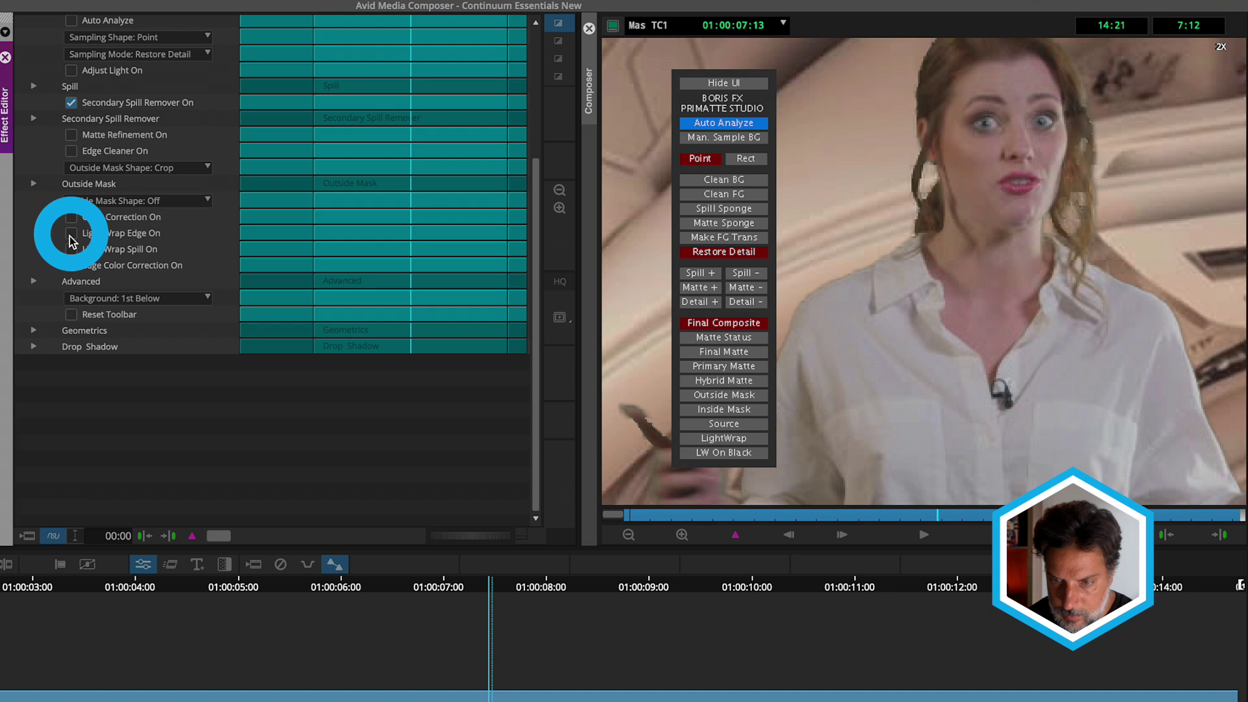
pyautogui.click(71, 234)
pyautogui.click(71, 234)
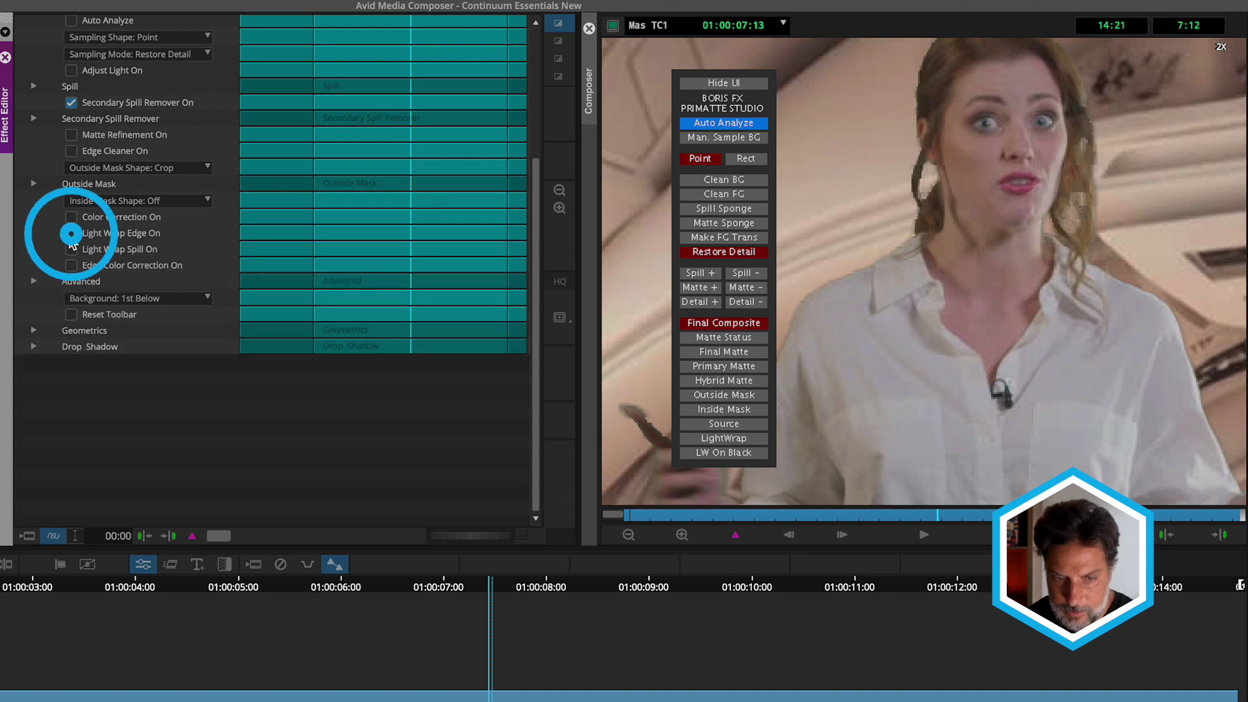
# Step: Keep Light Wrap Edge on and lower its Softness to about 6.17
pyautogui.click(71, 234)
pyautogui.click(84, 283)
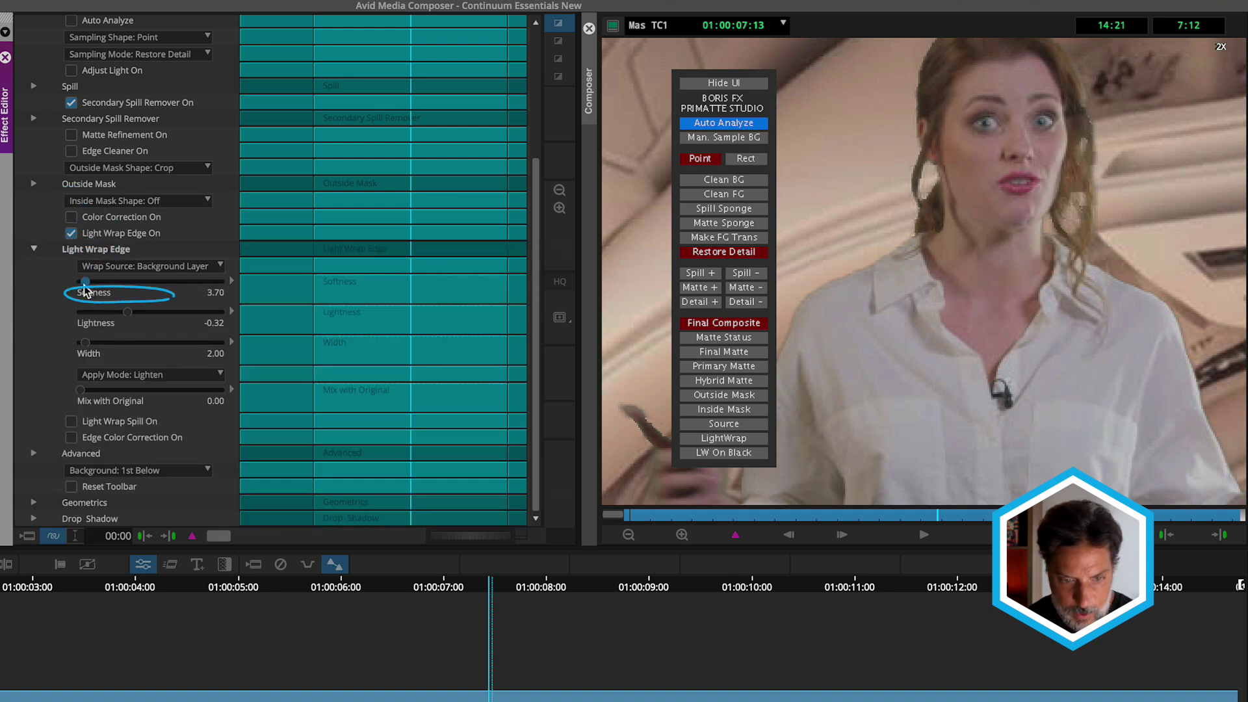
pyautogui.moveTo(84, 287); pyautogui.dragTo(89, 291)
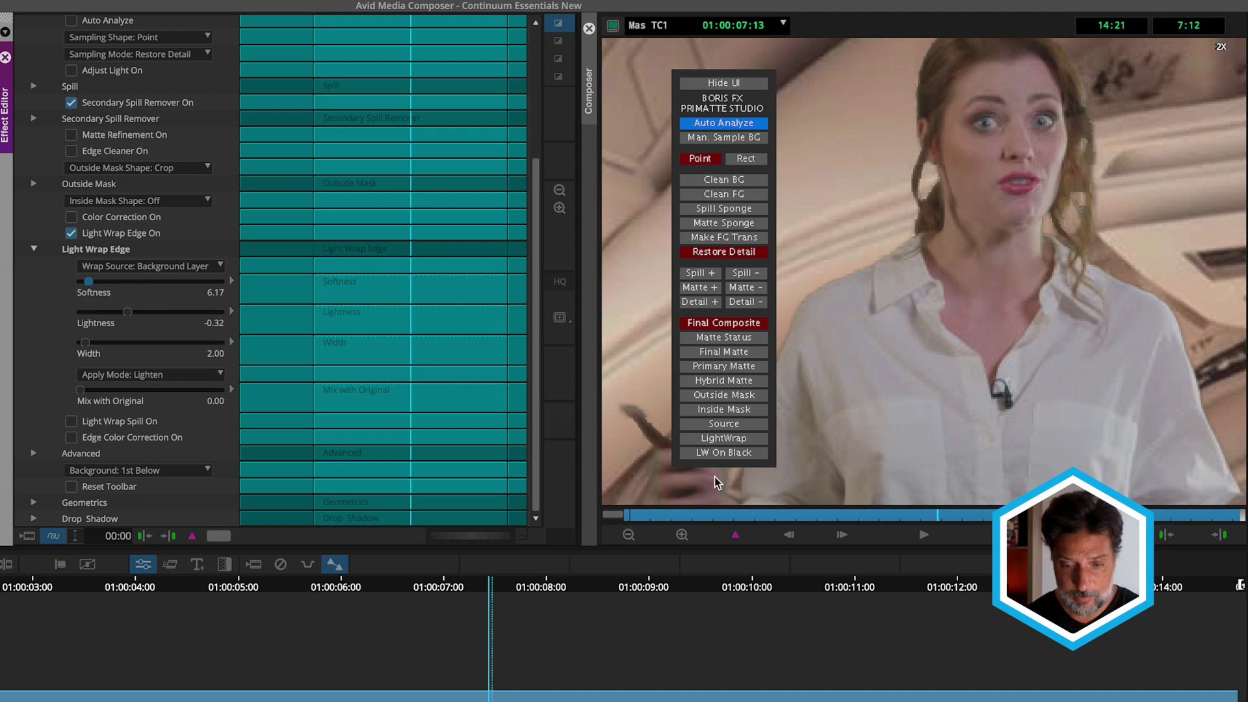
# Step: Enable Color Correction at full-frame view with Temperature 14.81 and Saturation -14.81
pyautogui.click(34, 249)
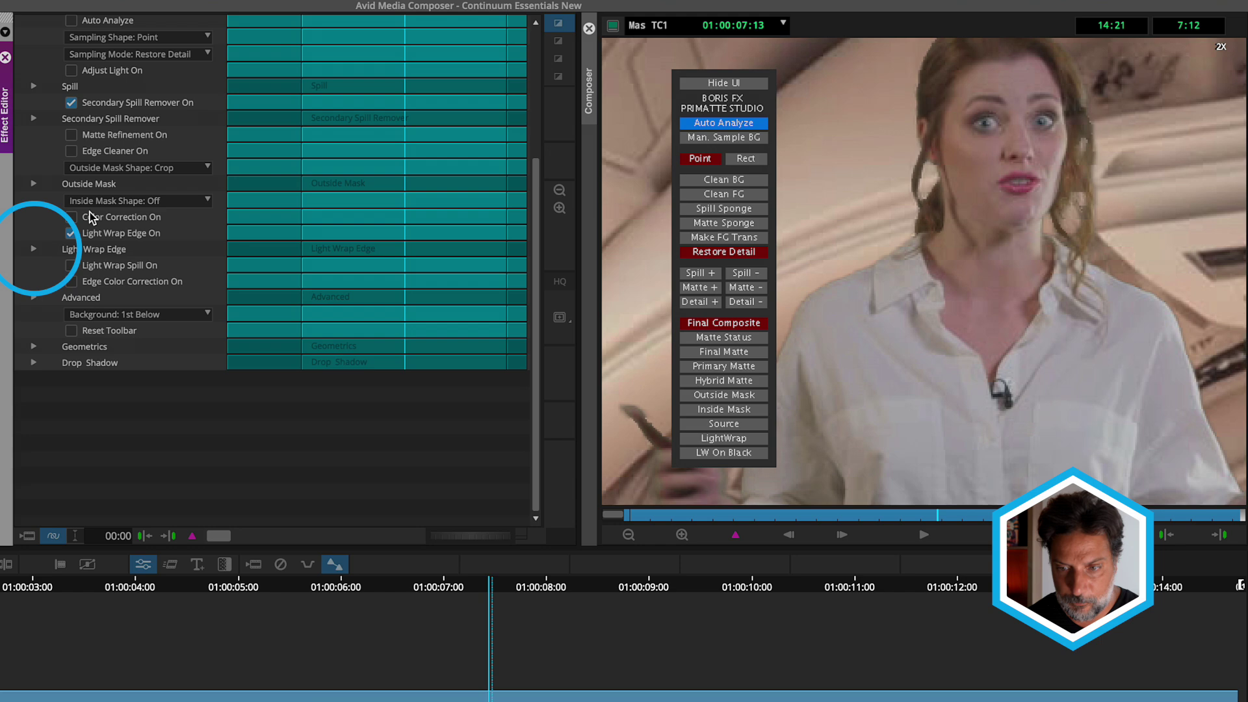
pyautogui.click(73, 218)
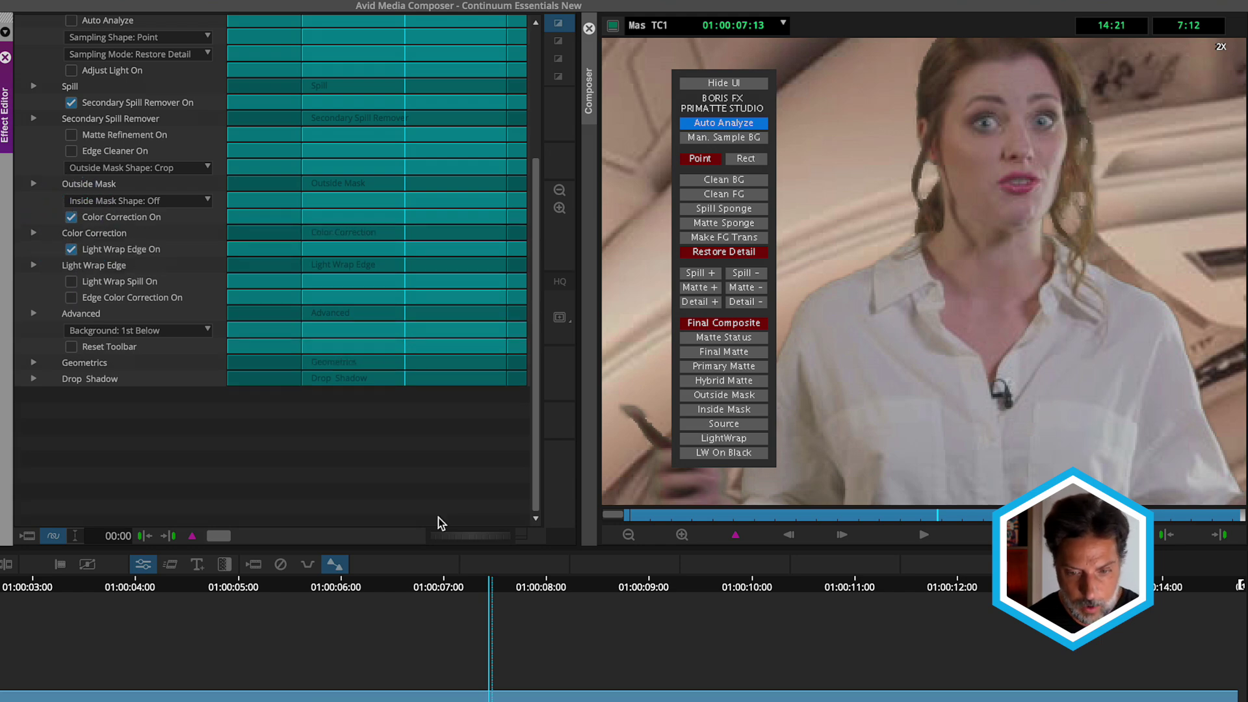
pyautogui.click(628, 534)
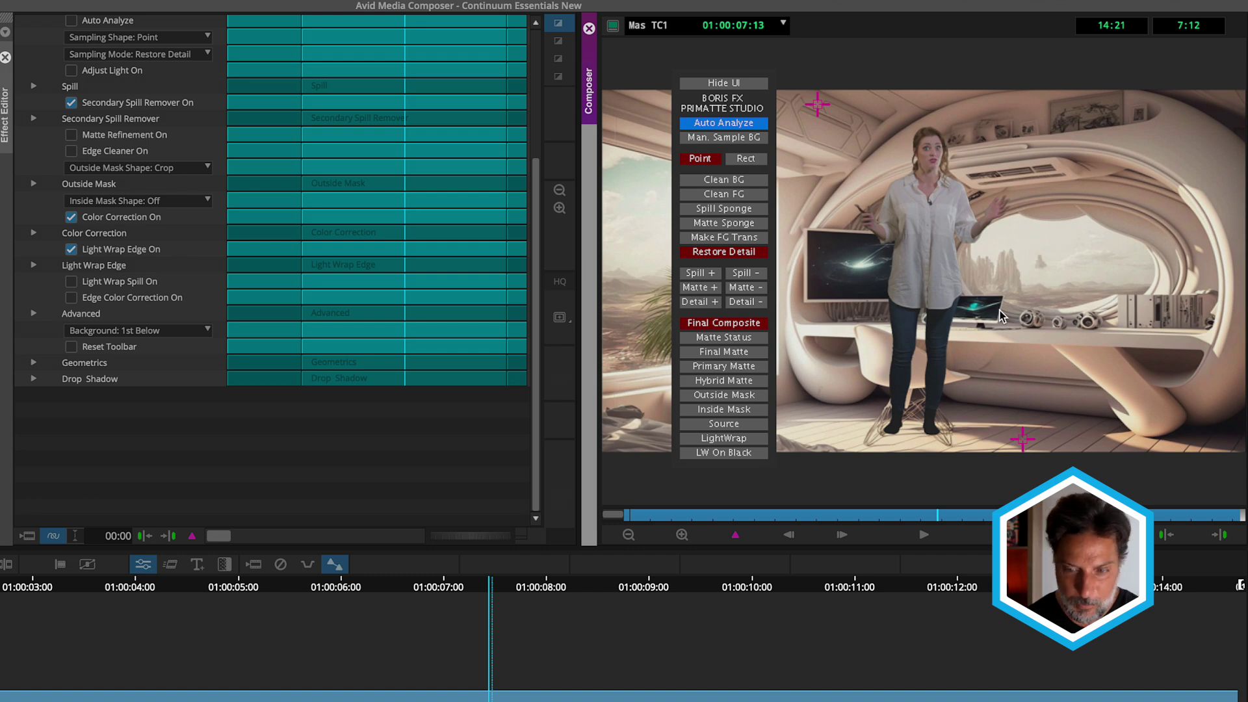
pyautogui.click(33, 232)
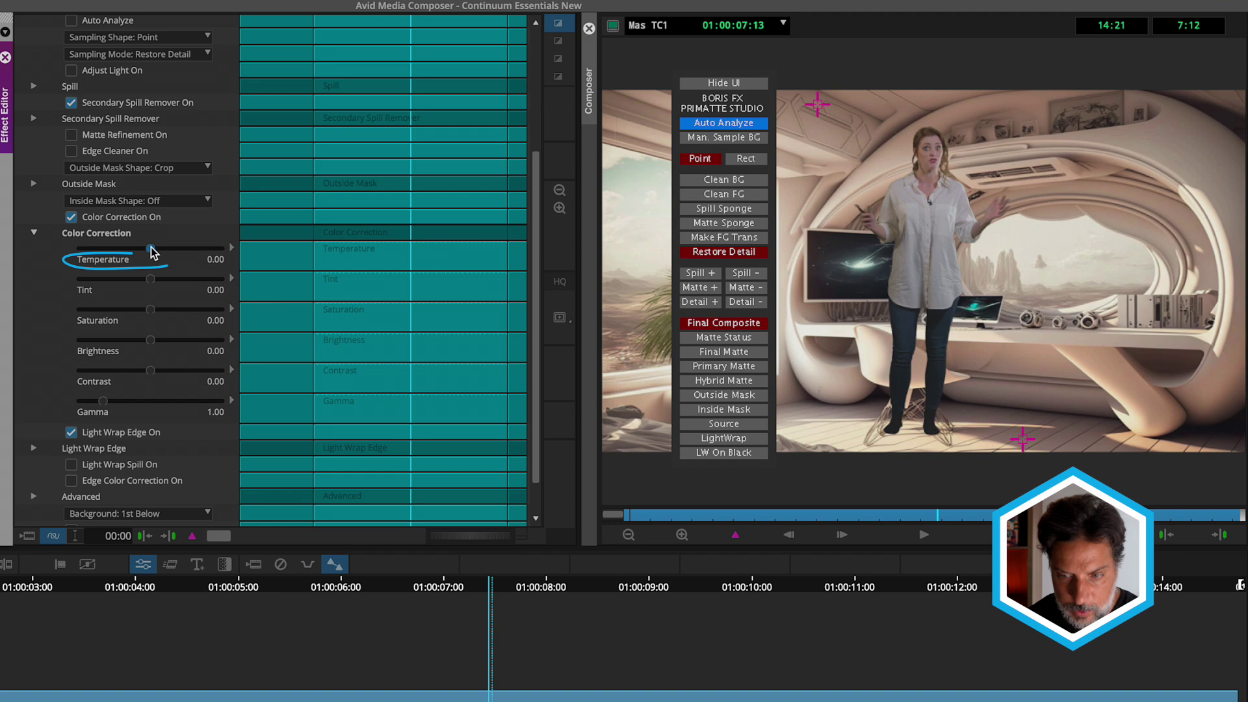
pyautogui.moveTo(151, 247)
pyautogui.mouseDown()
pyautogui.moveTo(137, 246)
pyautogui.moveTo(170, 243)
pyautogui.moveTo(159, 240)
pyautogui.mouseUp()
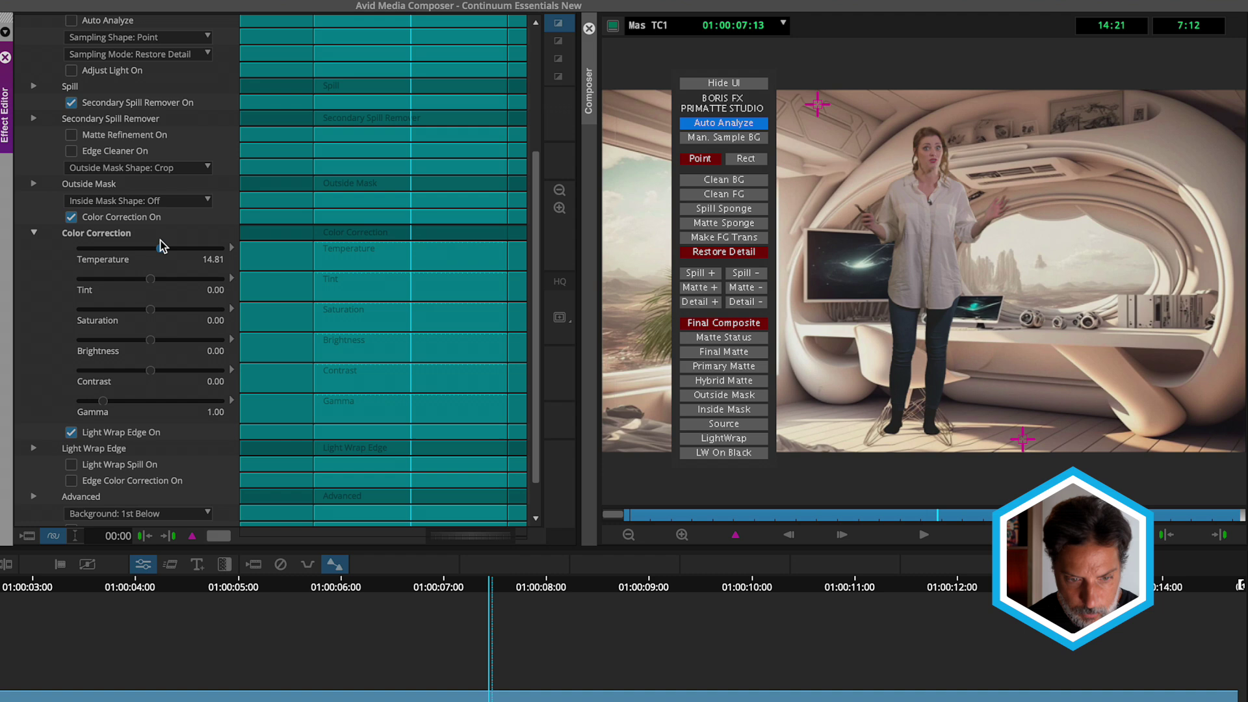
pyautogui.moveTo(137, 310)
pyautogui.mouseDown()
pyautogui.moveTo(158, 345)
pyautogui.moveTo(149, 349)
pyautogui.mouseUp()
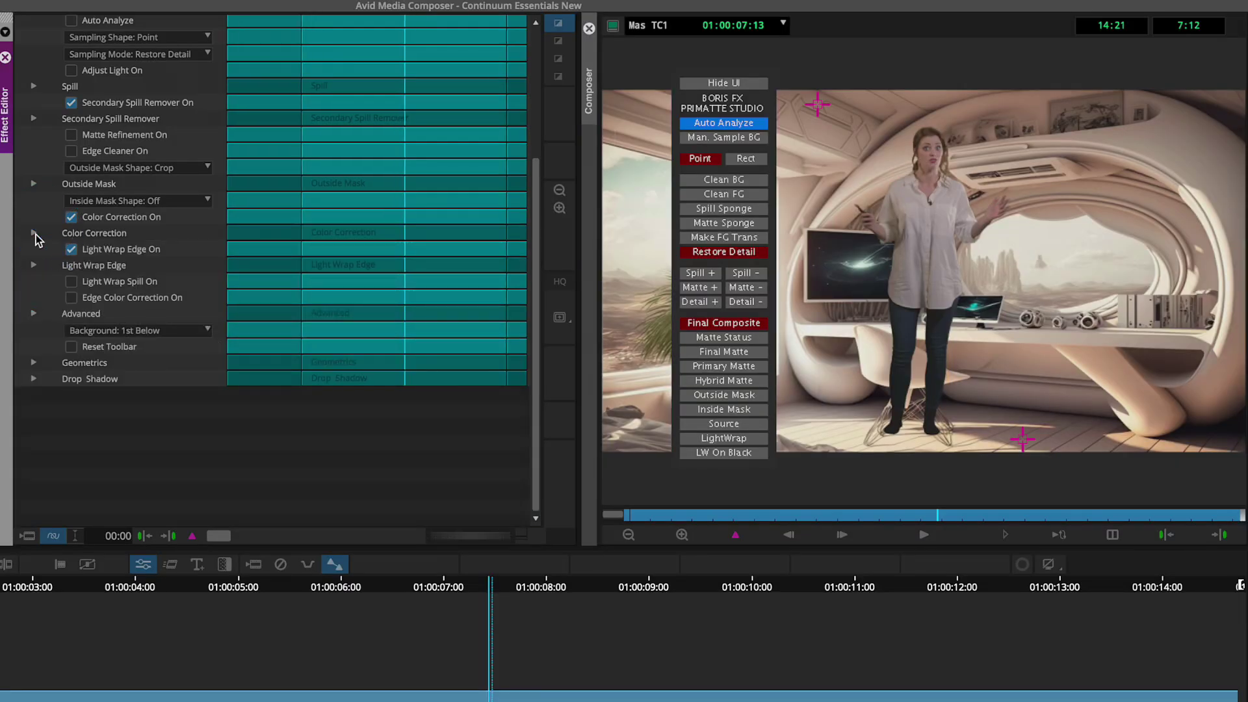
# Step: Enable Geometrics and set the presenter's Scale X to 98.1 and Y Point to 12.3
pyautogui.click(33, 362)
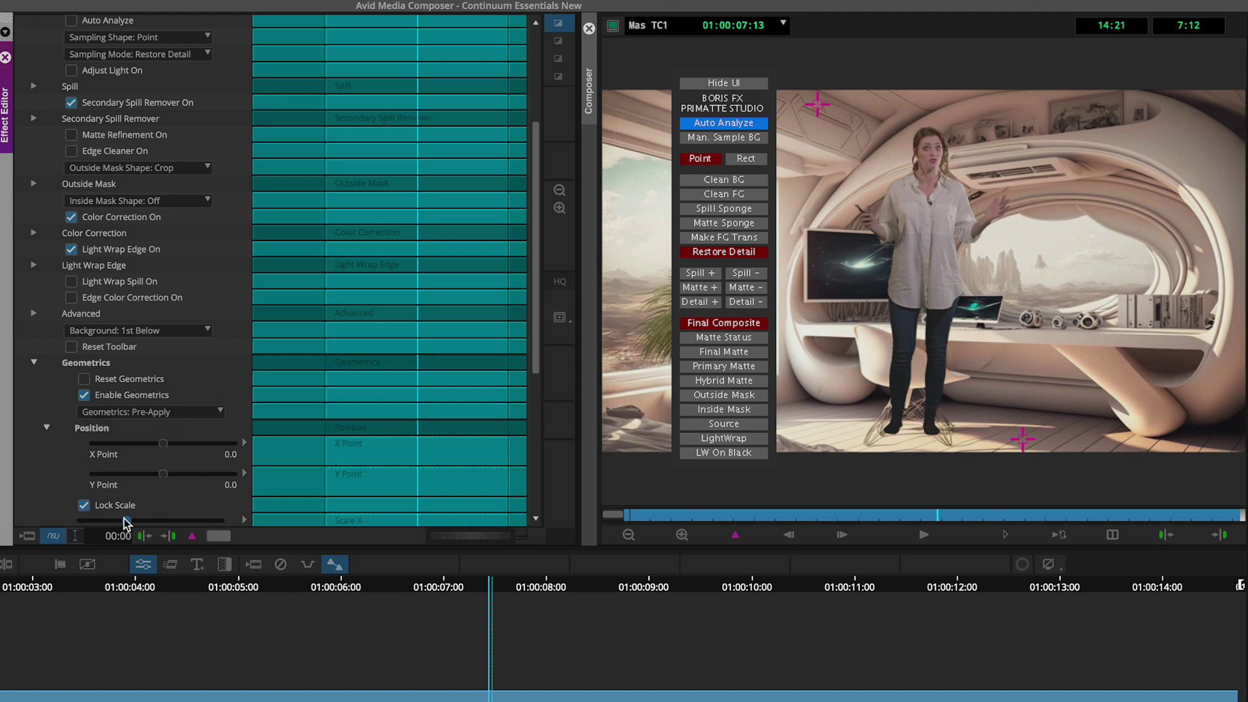
pyautogui.moveTo(125, 521)
pyautogui.mouseDown()
pyautogui.moveTo(100, 521)
pyautogui.moveTo(112, 515)
pyautogui.mouseUp()
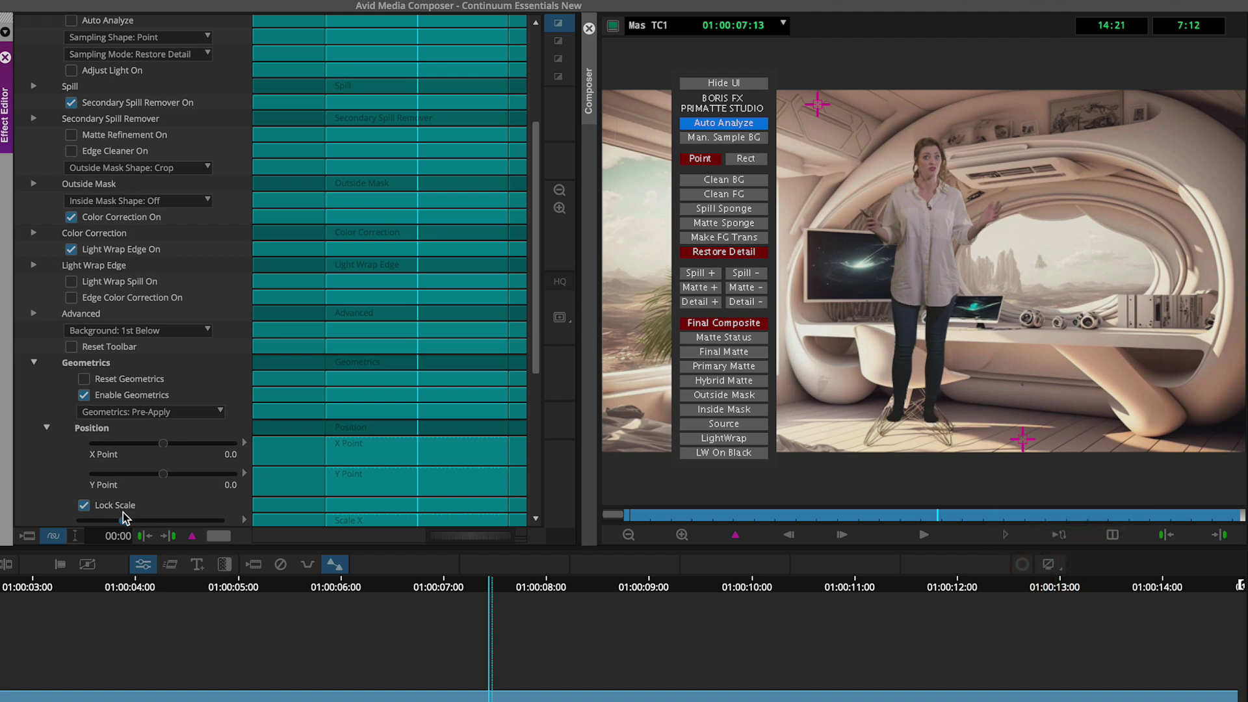
pyautogui.scroll(-2, 123, 512)
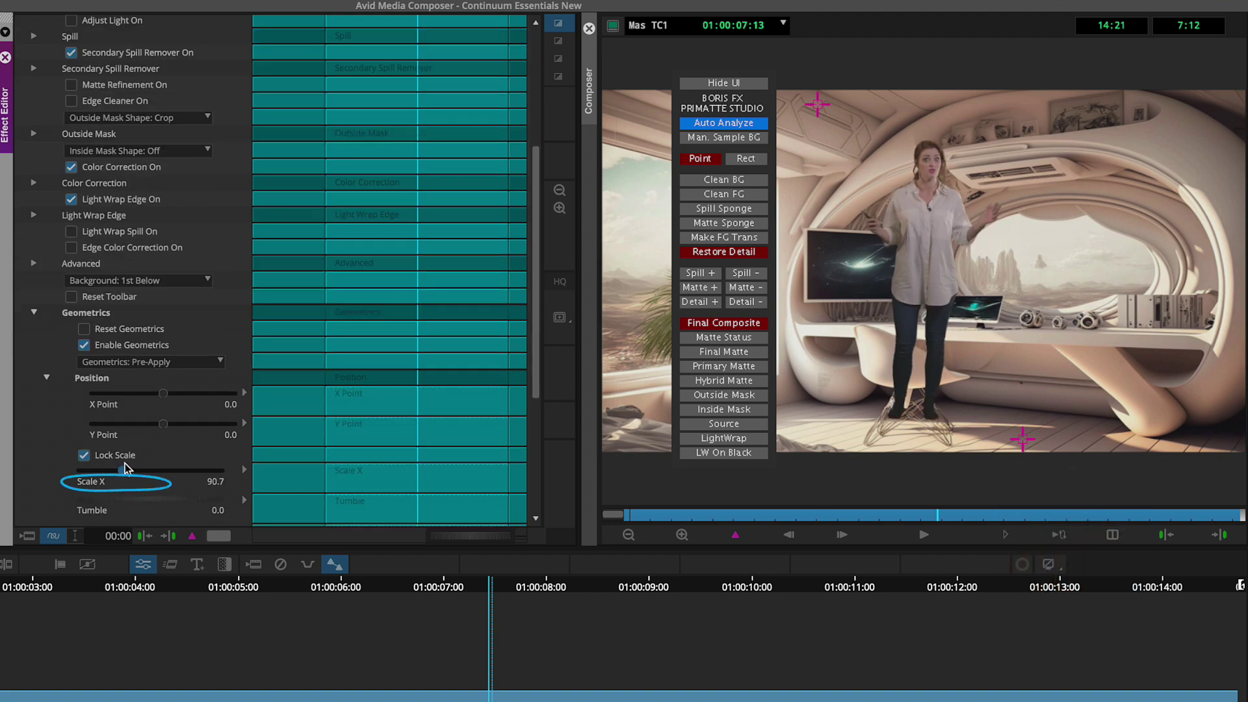
pyautogui.moveTo(125, 462); pyautogui.dragTo(126, 463)
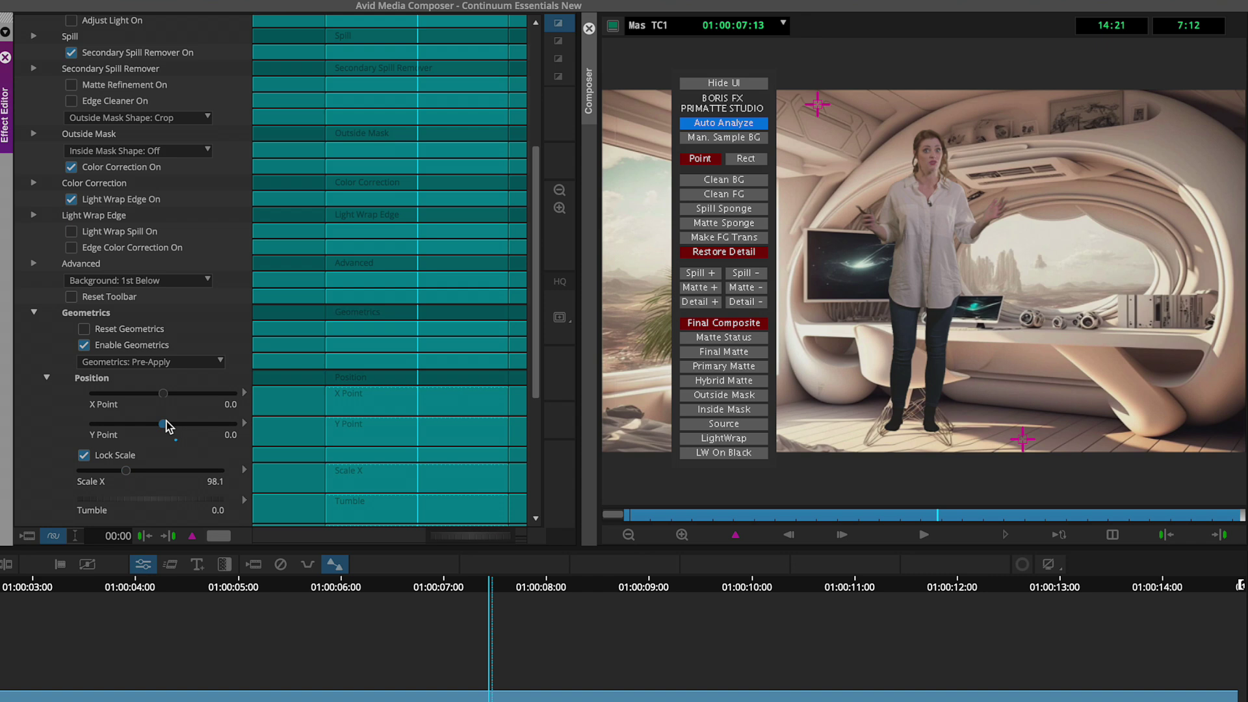
pyautogui.moveTo(167, 425)
pyautogui.mouseDown()
pyautogui.moveTo(177, 429)
pyautogui.moveTo(164, 429)
pyautogui.mouseUp()
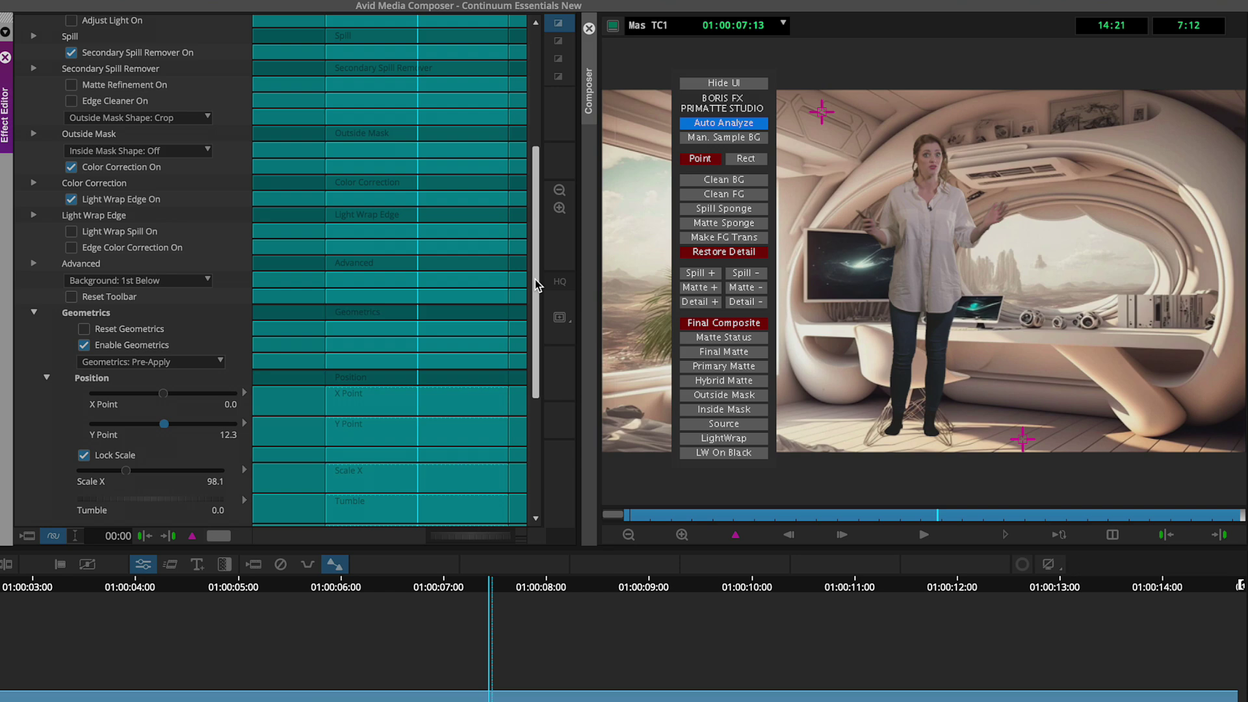
pyautogui.moveTo(537, 283); pyautogui.dragTo(538, 137)
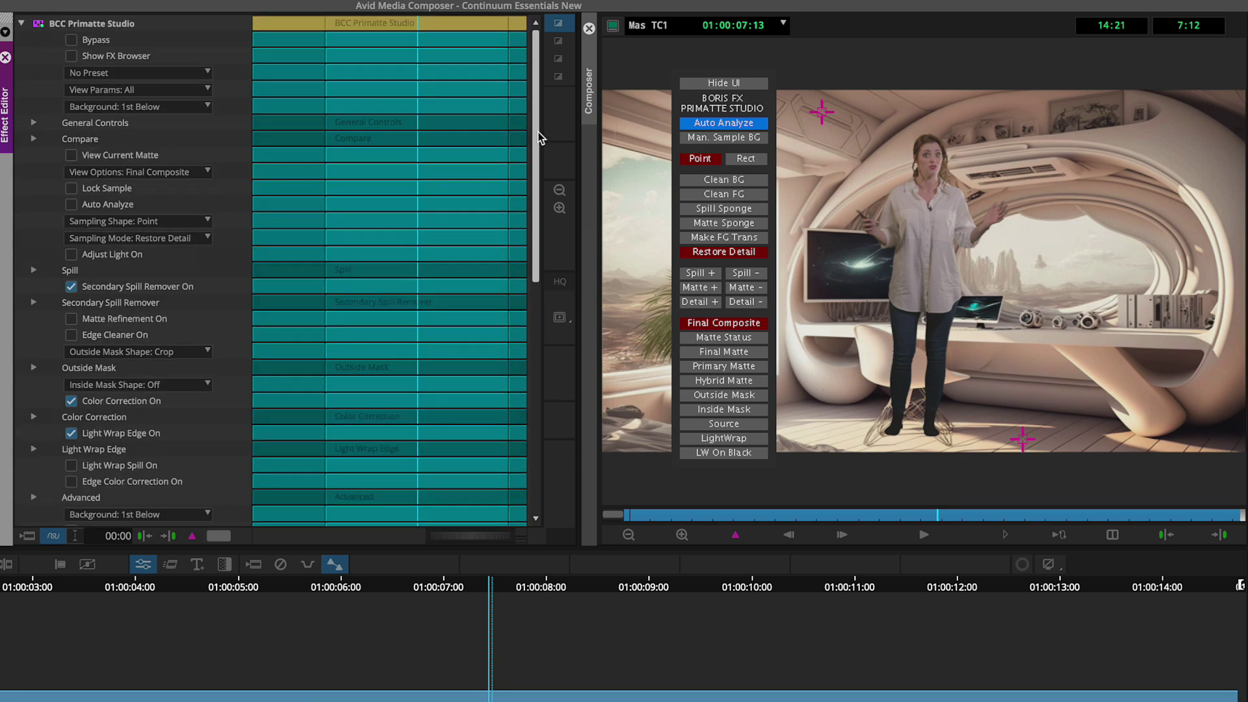
pyautogui.click(73, 41)
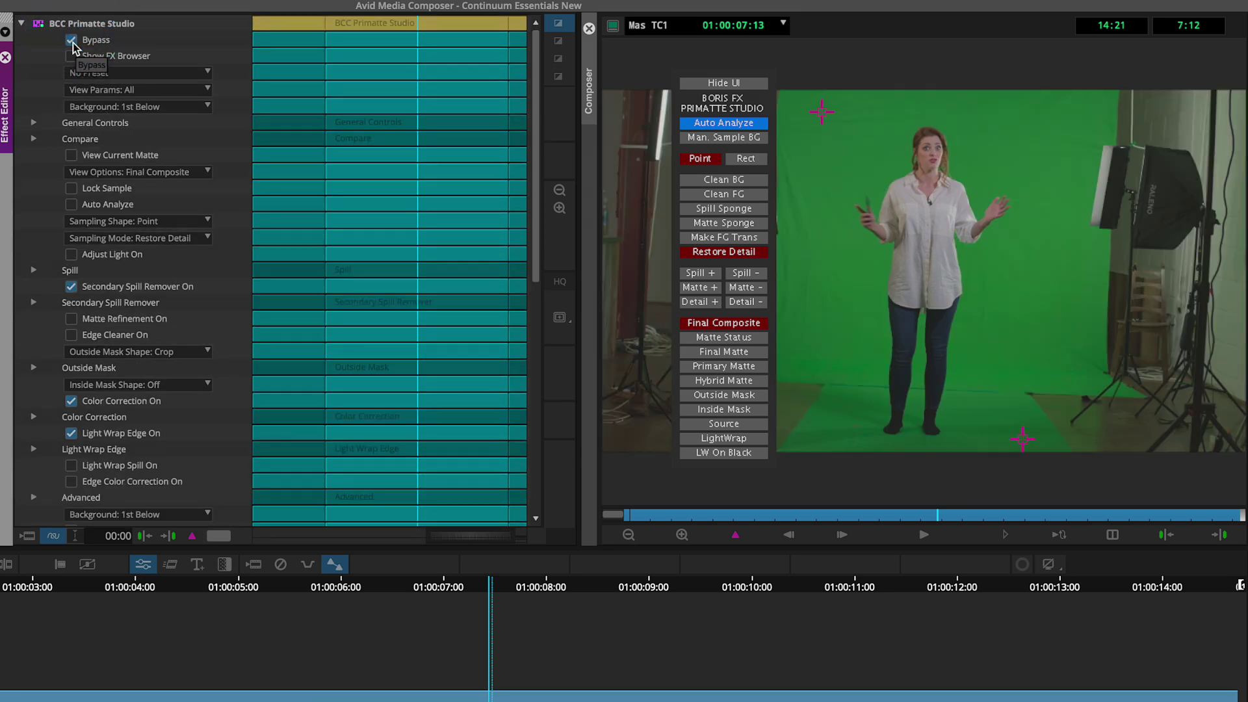
pyautogui.click(73, 42)
pyautogui.click(72, 42)
pyautogui.click(72, 42)
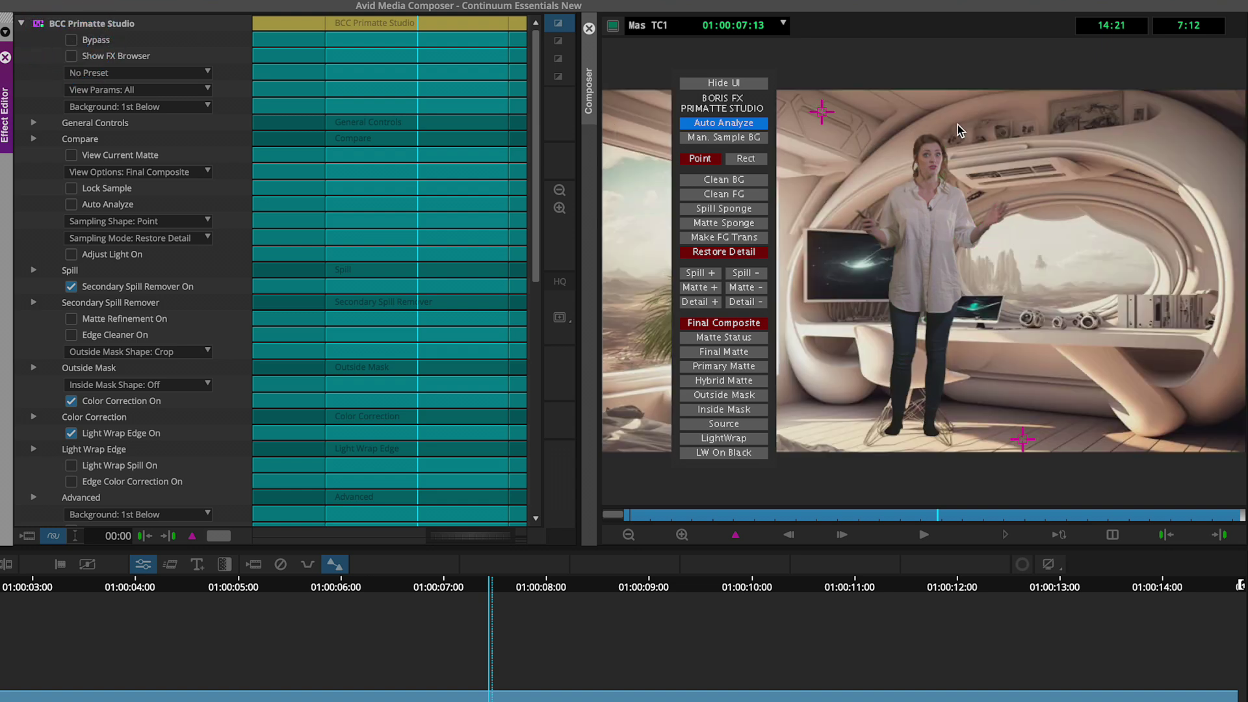